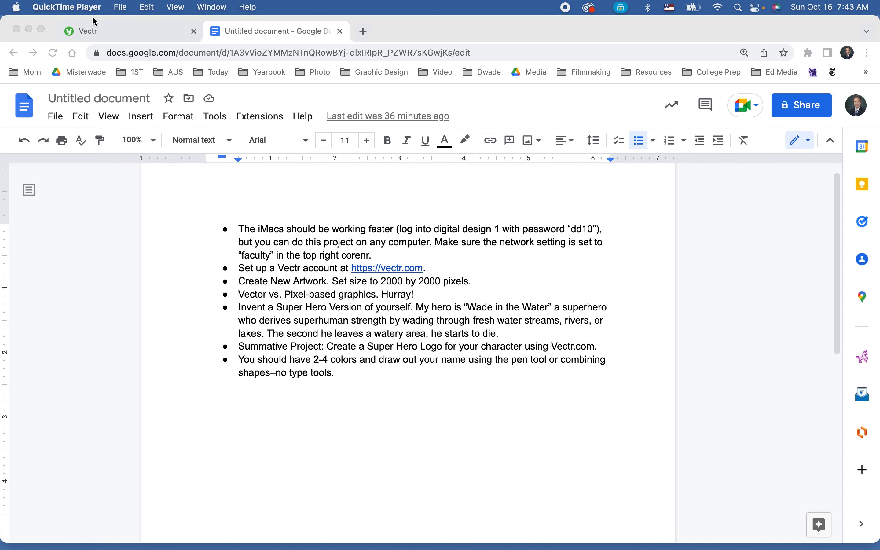
# Switch to the Vectr artwork and move the red-bordered gradient W to the artboard's right edge, above the dark green rectangle.
pyautogui.click(107, 29)
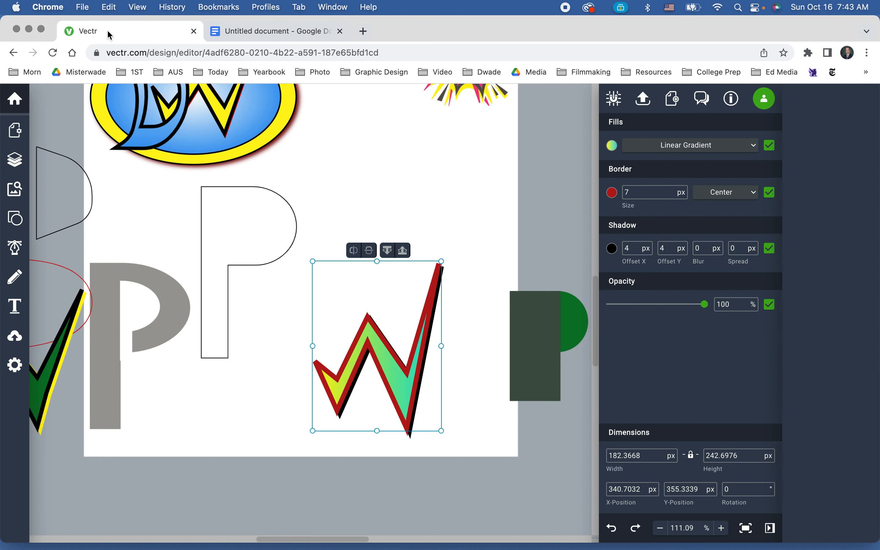
pyautogui.click(338, 159)
pyautogui.scroll(5, 340, 177)
pyautogui.hscroll(-2, 340, 177)
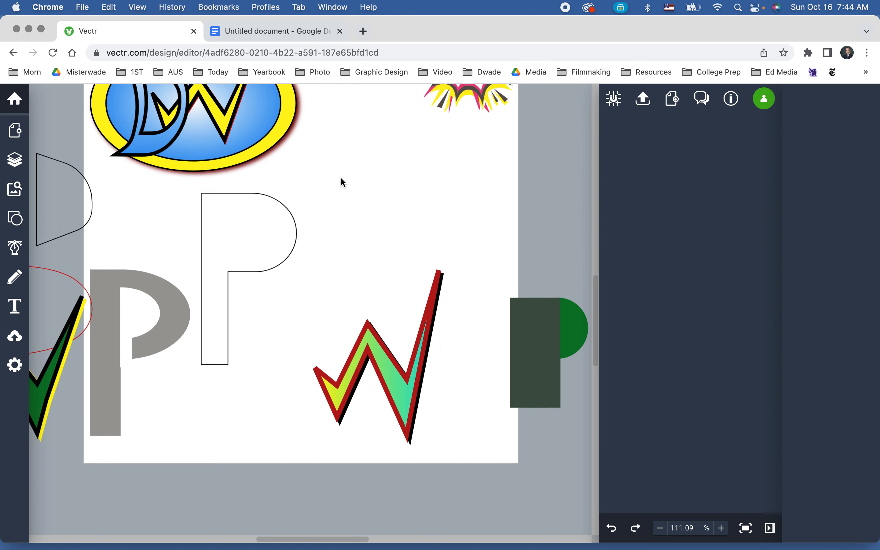
pyautogui.scroll(-3, 341, 177)
pyautogui.hscroll(3, 341, 177)
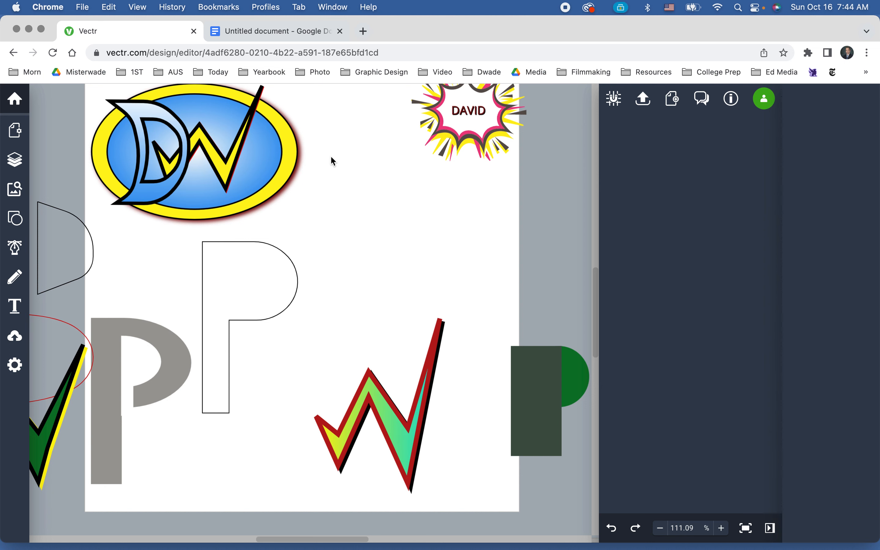
pyautogui.click(362, 389)
pyautogui.moveTo(362, 389); pyautogui.dragTo(549, 249)
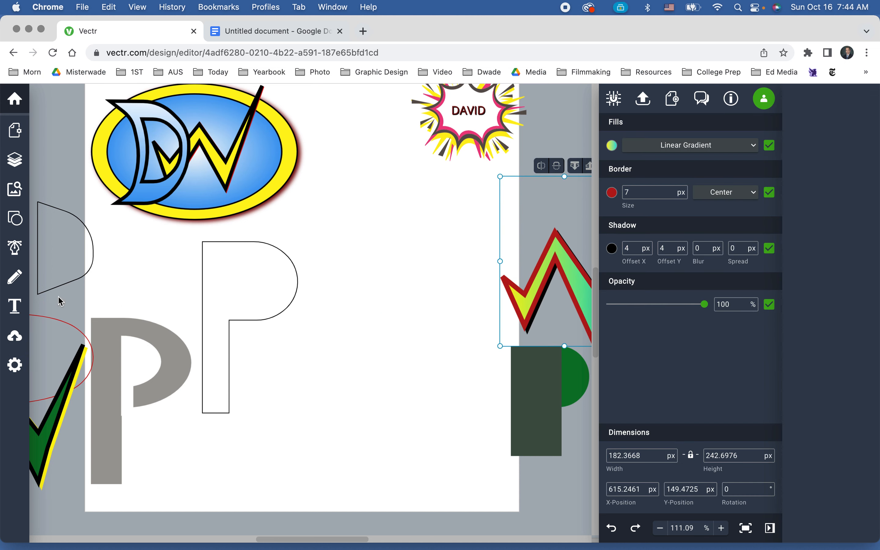
# Draw a closed, straight-edged W with the Pen tool beside the outlined P, about 189 px wide and 222 px high.
pyautogui.click(17, 284)
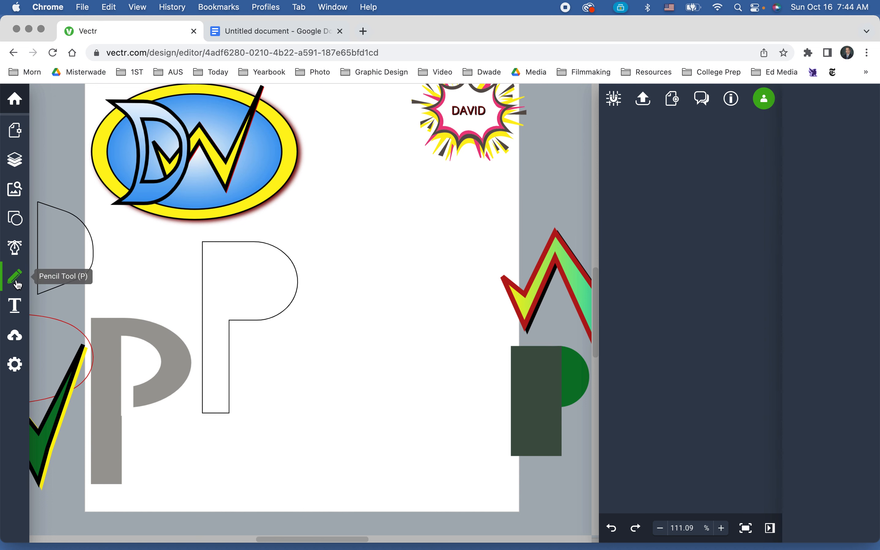
pyautogui.click(20, 254)
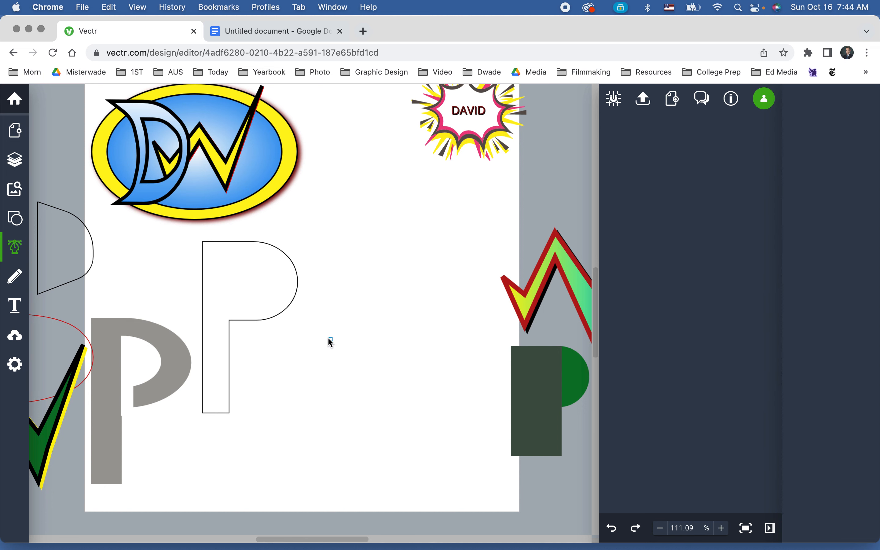
pyautogui.click(317, 322)
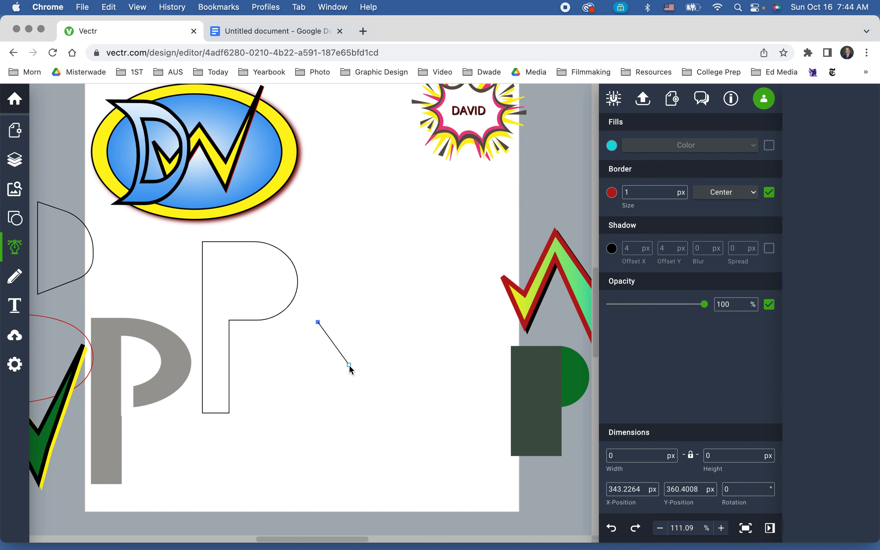
pyautogui.click(349, 365)
pyautogui.click(378, 289)
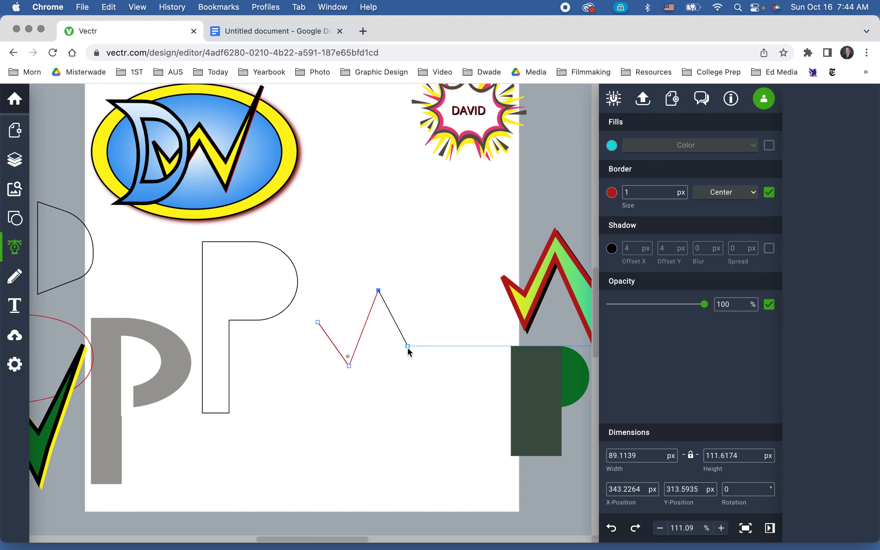
pyautogui.click(417, 380)
pyautogui.click(446, 229)
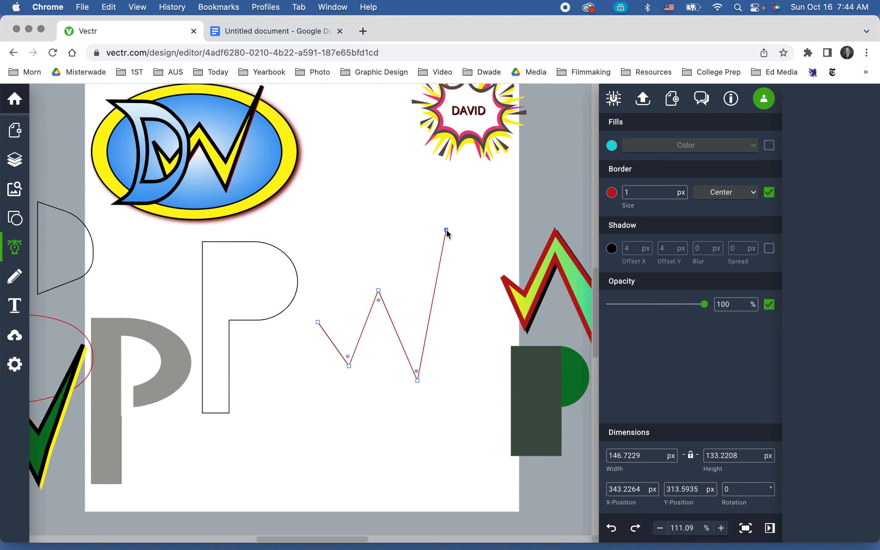
pyautogui.click(417, 303)
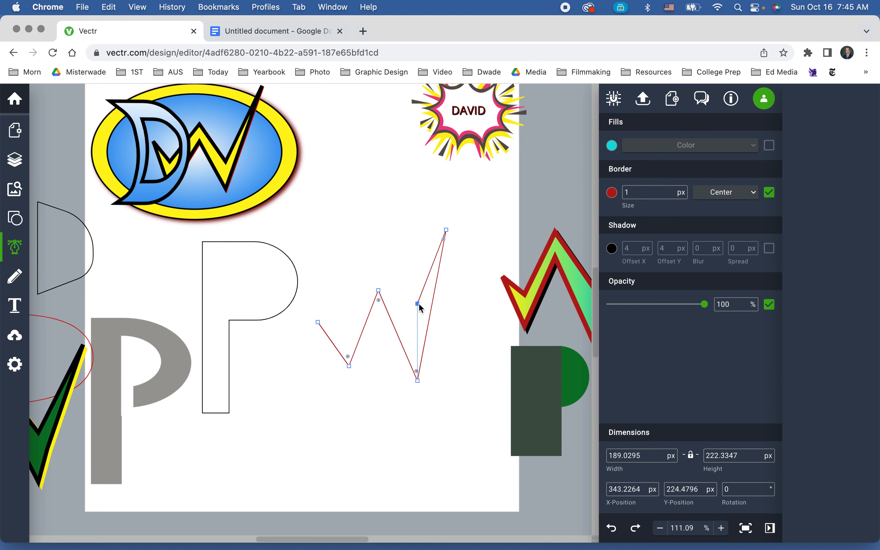
pyautogui.click(378, 265)
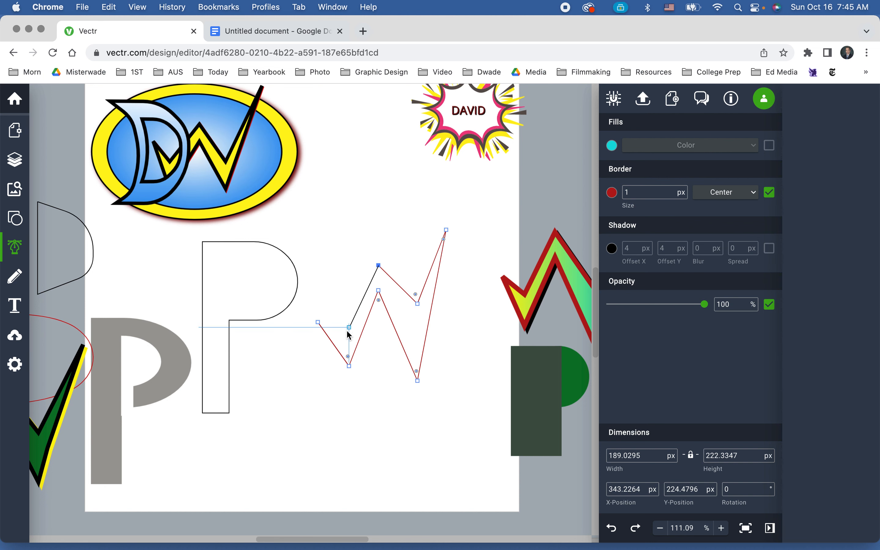
pyautogui.click(349, 331)
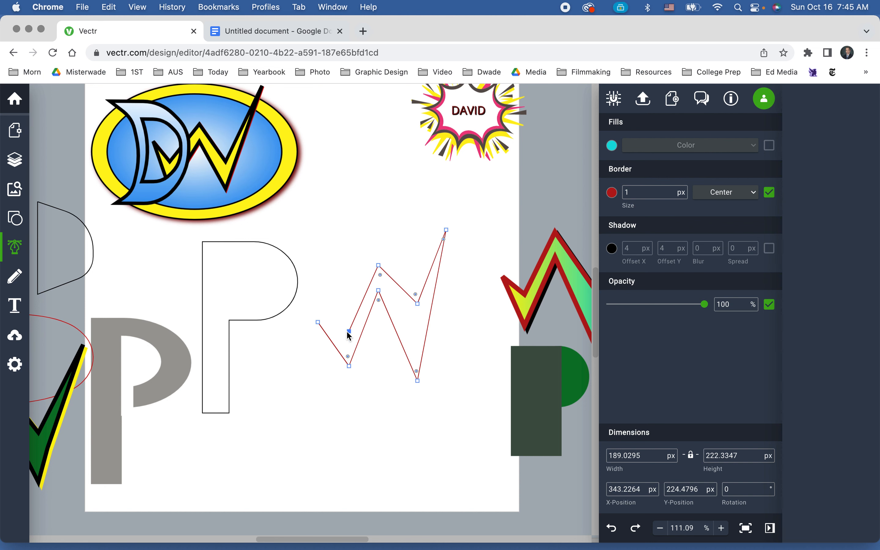
pyautogui.click(320, 323)
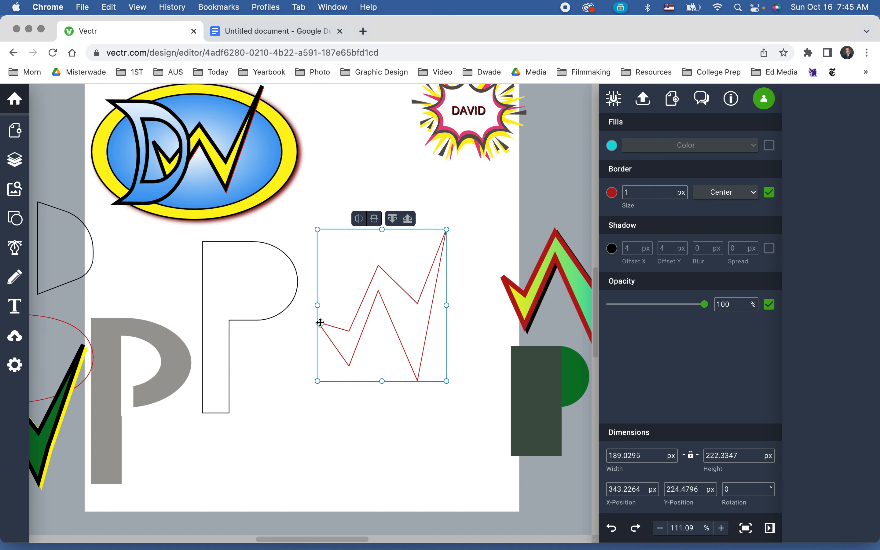
pyautogui.click(346, 451)
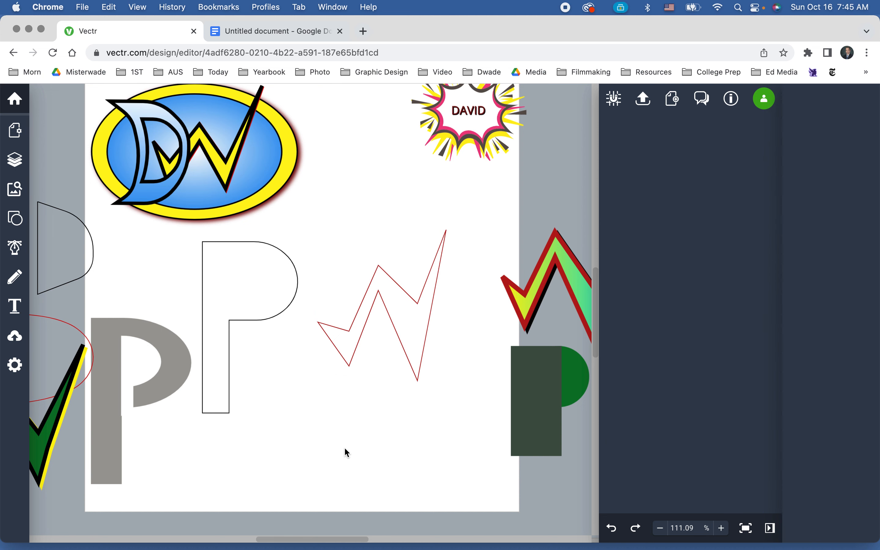
# Reshape the new W by lowering its upper right inner corner point and raising its far left tip.
pyautogui.click(403, 348)
pyautogui.doubleClick(404, 348)
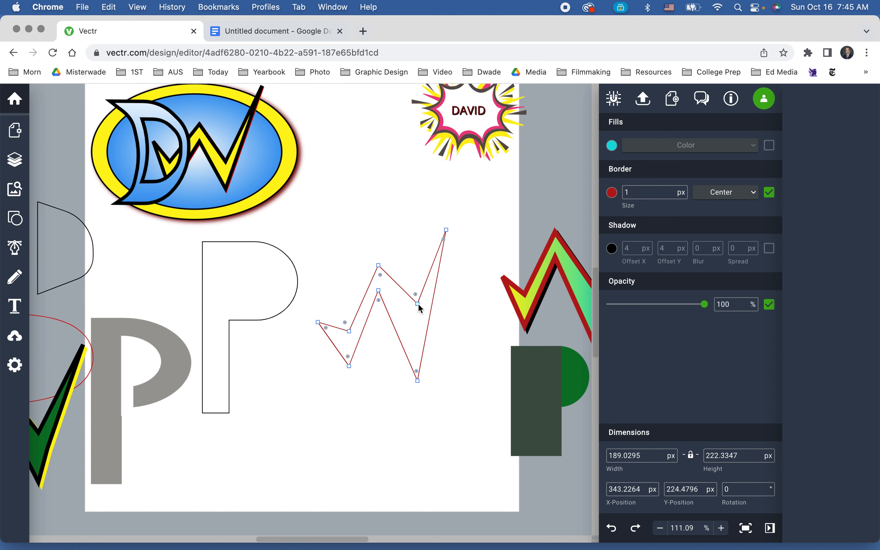
pyautogui.click(379, 433)
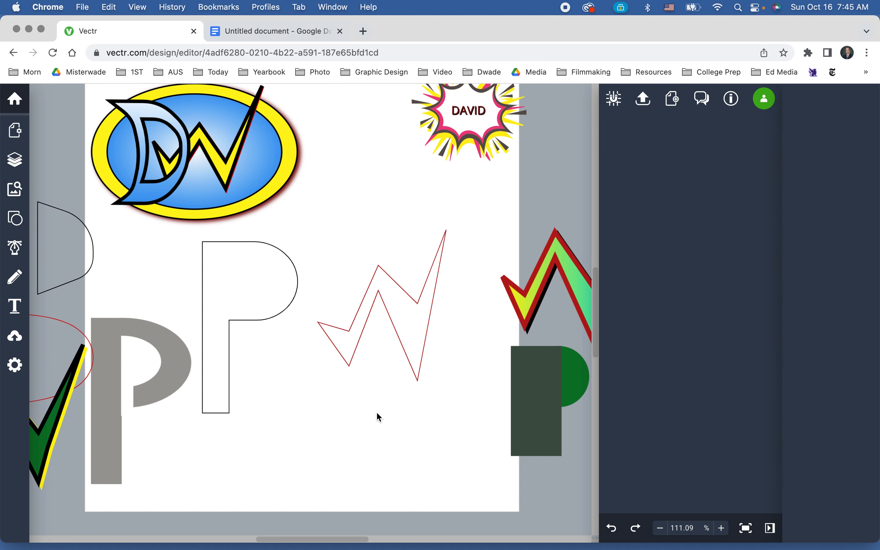
pyautogui.doubleClick(404, 354)
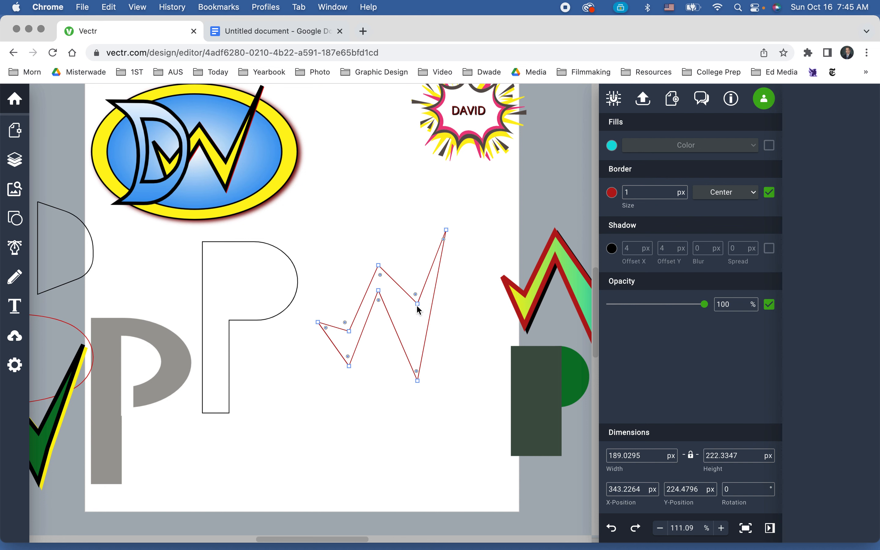
pyautogui.moveTo(419, 305); pyautogui.dragTo(419, 336)
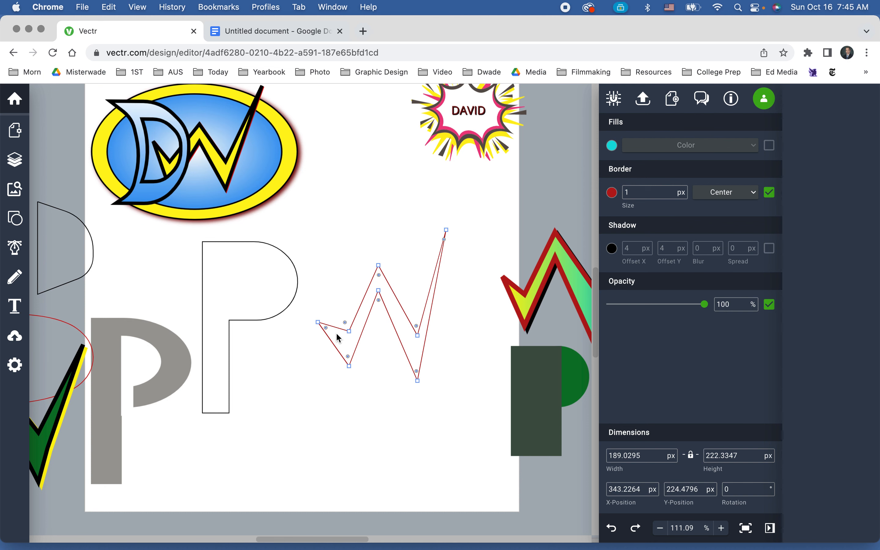
pyautogui.moveTo(321, 324); pyautogui.dragTo(319, 305)
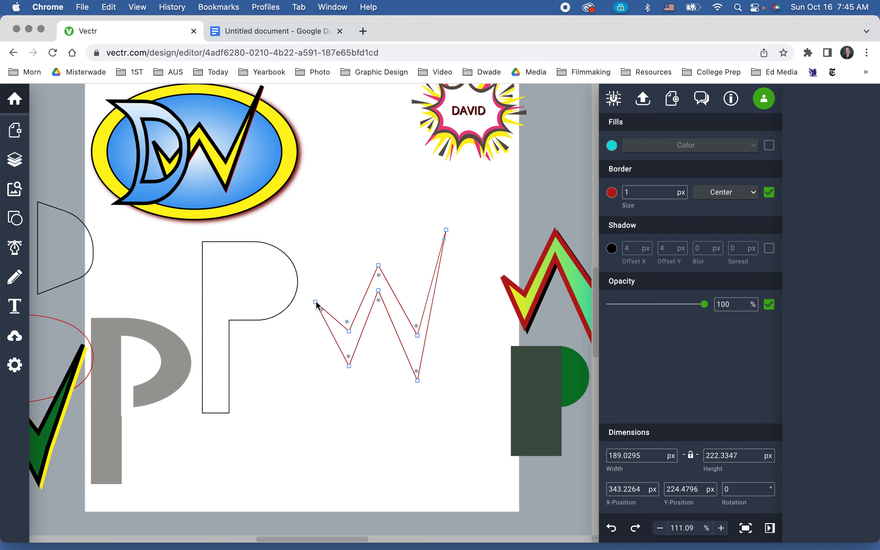
pyautogui.click(365, 387)
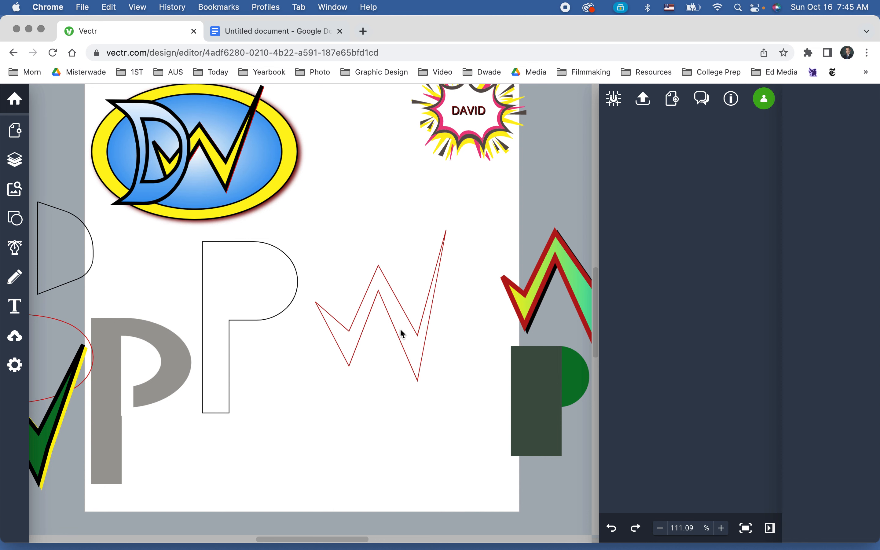
# Enable the new W's solid fill and set its color to blue-violet #450EDB.
pyautogui.click(334, 338)
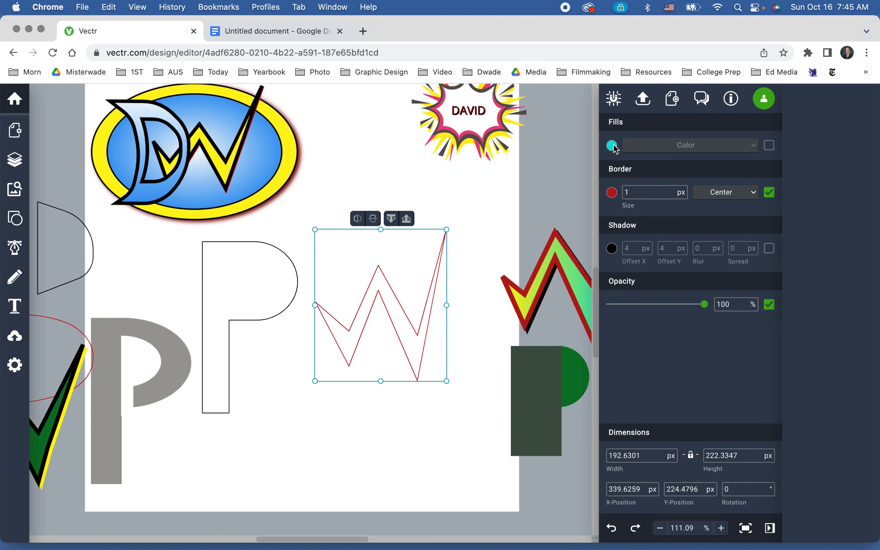
pyautogui.click(771, 146)
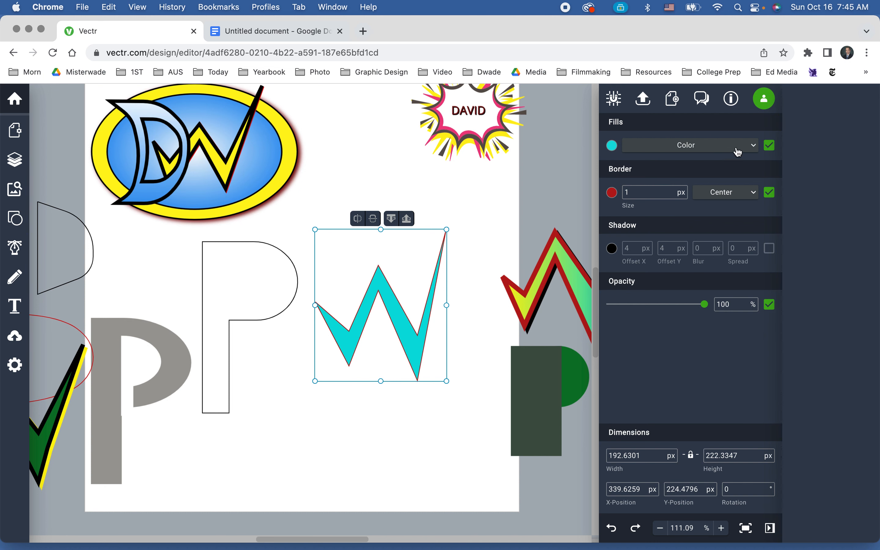
pyautogui.click(618, 149)
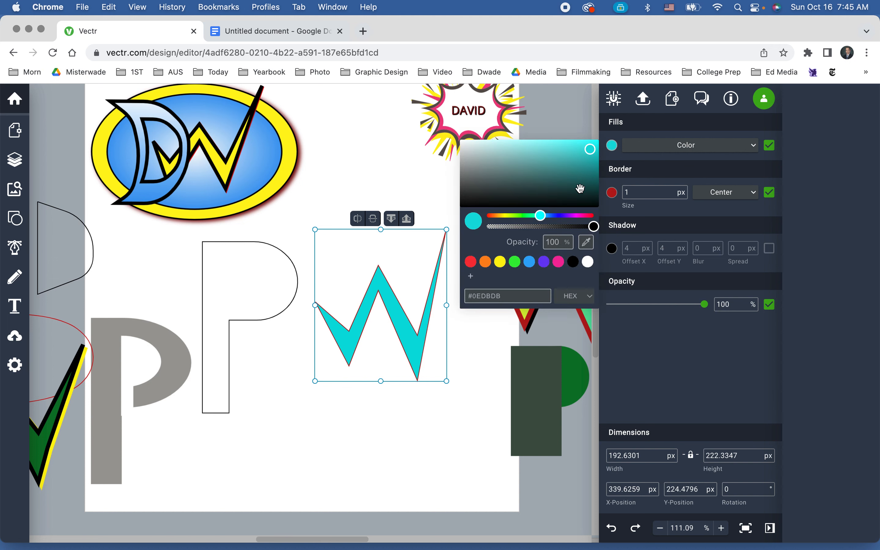
pyautogui.click(563, 216)
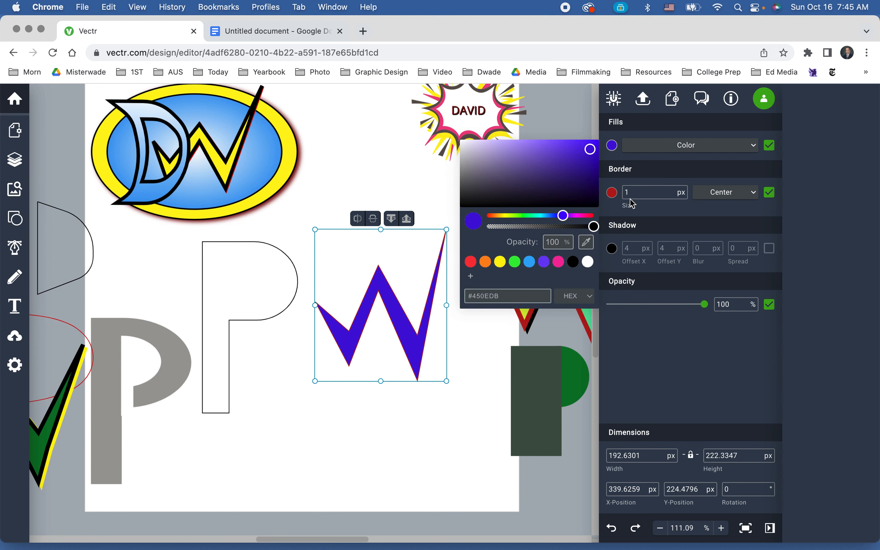
pyautogui.click(685, 205)
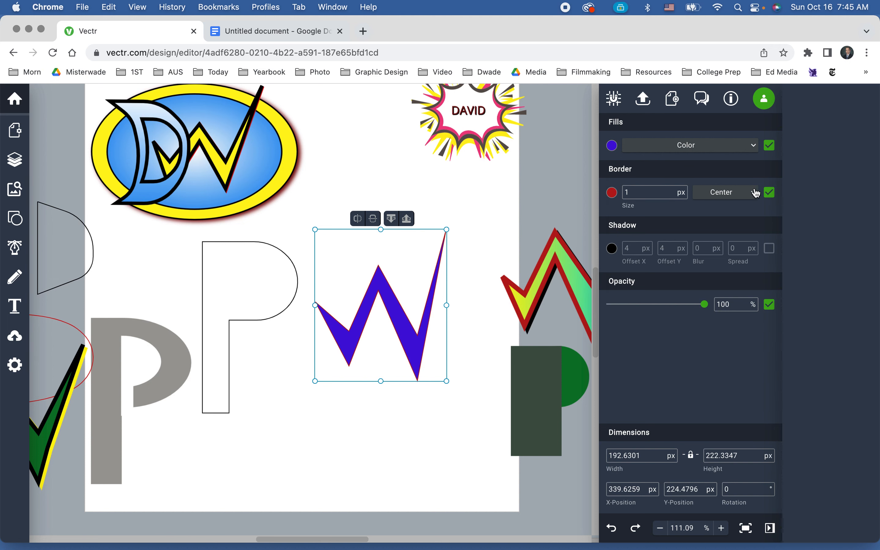
# Set the new W's border to 5 px thick and yellow #FFF312.
pyautogui.click(682, 191)
pyautogui.click(682, 191)
pyautogui.click(682, 191)
pyautogui.click(682, 191)
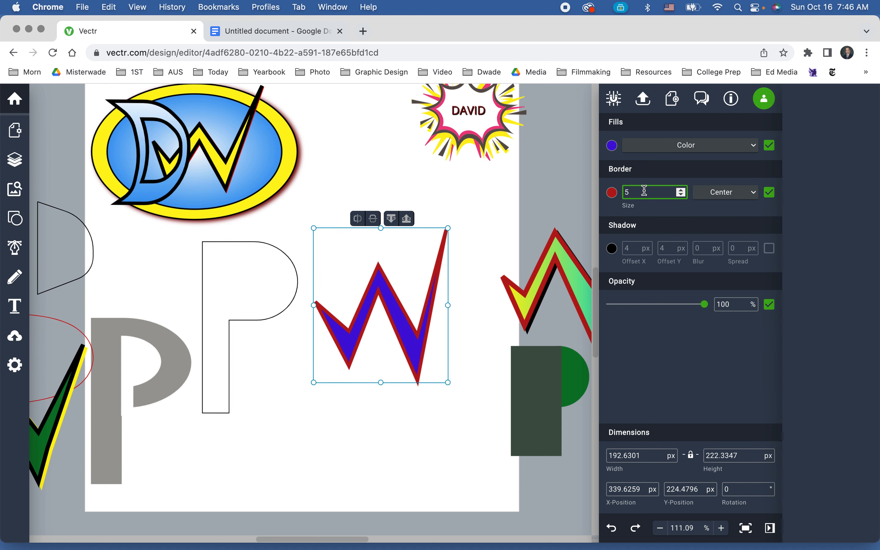
pyautogui.click(612, 193)
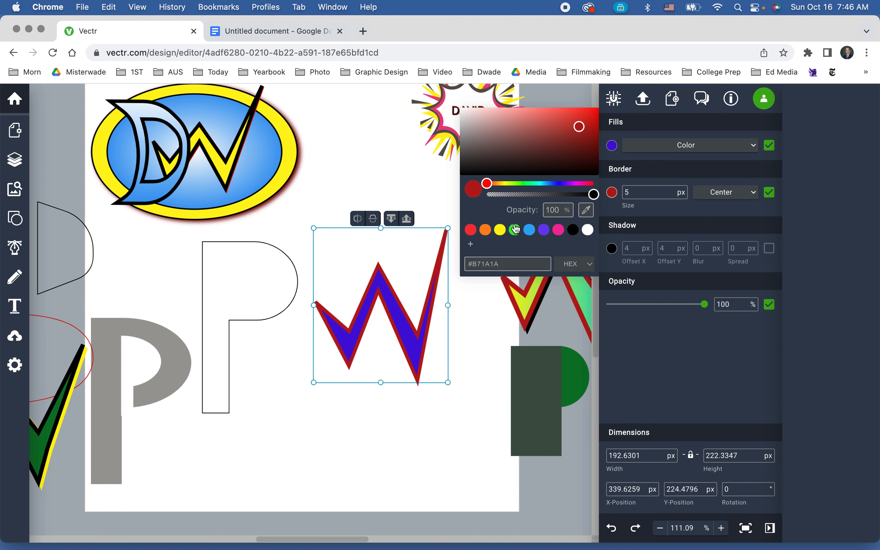
pyautogui.click(501, 230)
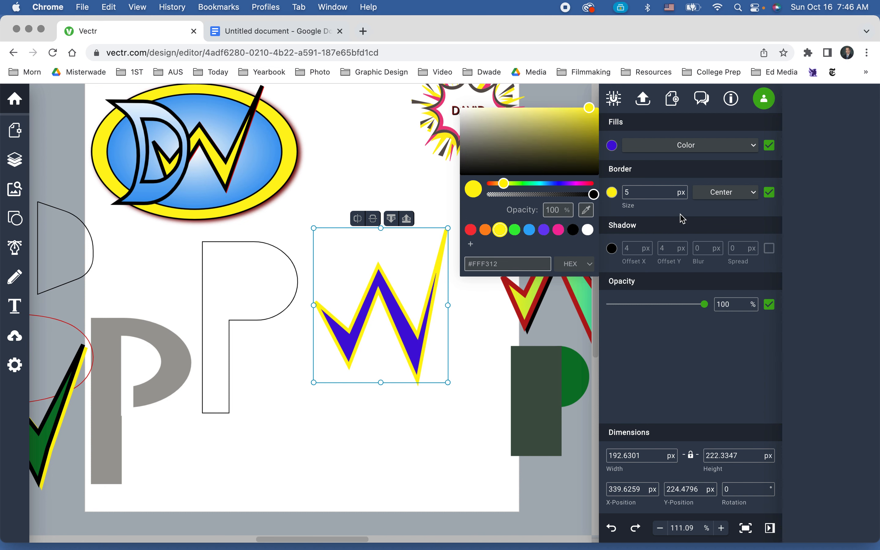
pyautogui.click(670, 218)
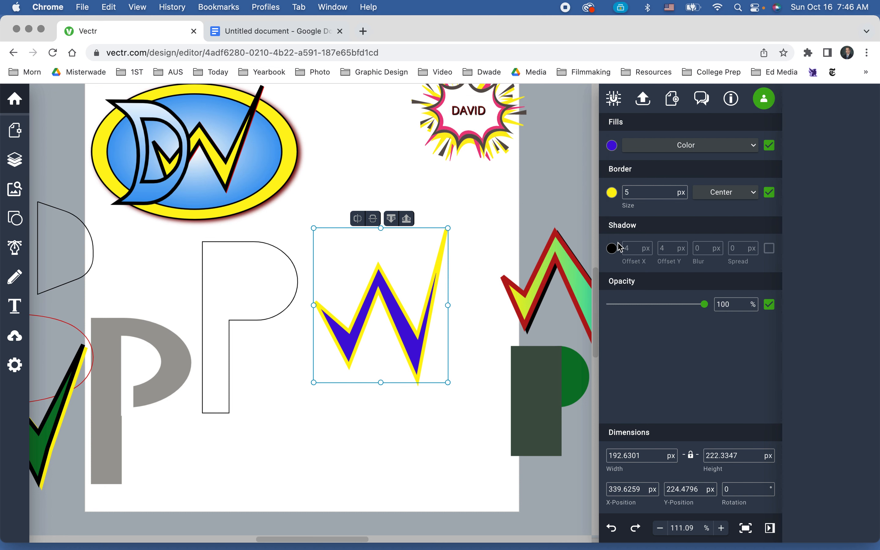
# Turn on the new W's black shadow, and try a lower opacity before restoring it to 100%.
pyautogui.click(770, 248)
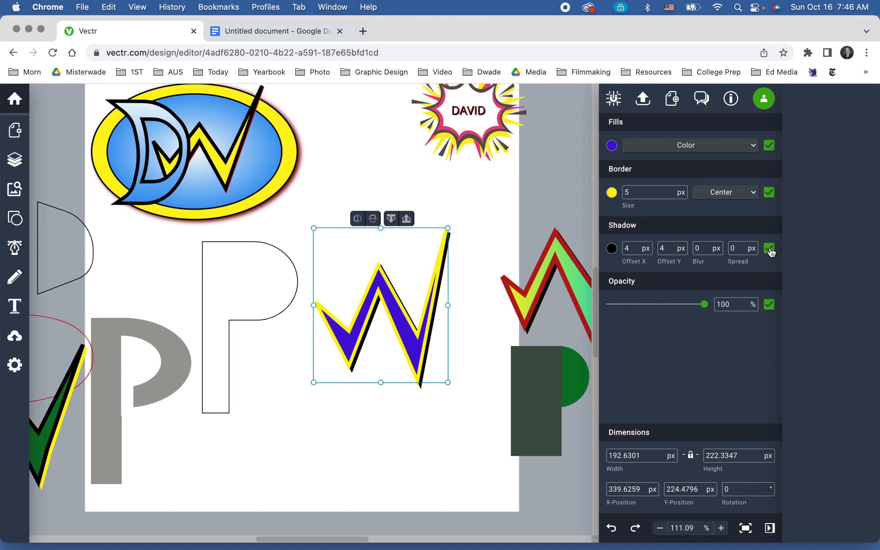
pyautogui.moveTo(705, 305); pyautogui.dragTo(687, 314)
pyautogui.moveTo(649, 319); pyautogui.dragTo(740, 306)
pyautogui.click(15, 160)
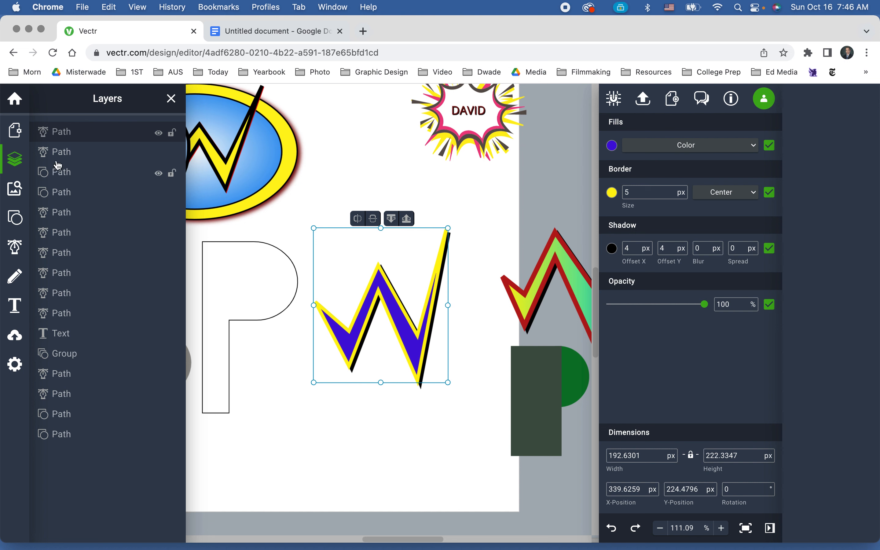
pyautogui.click(16, 247)
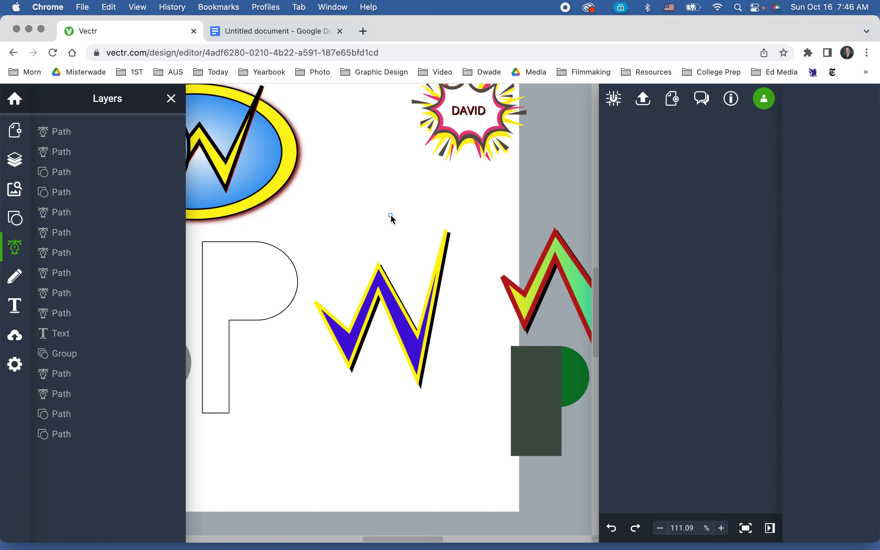
pyautogui.rightClick(390, 215)
pyautogui.click(348, 207)
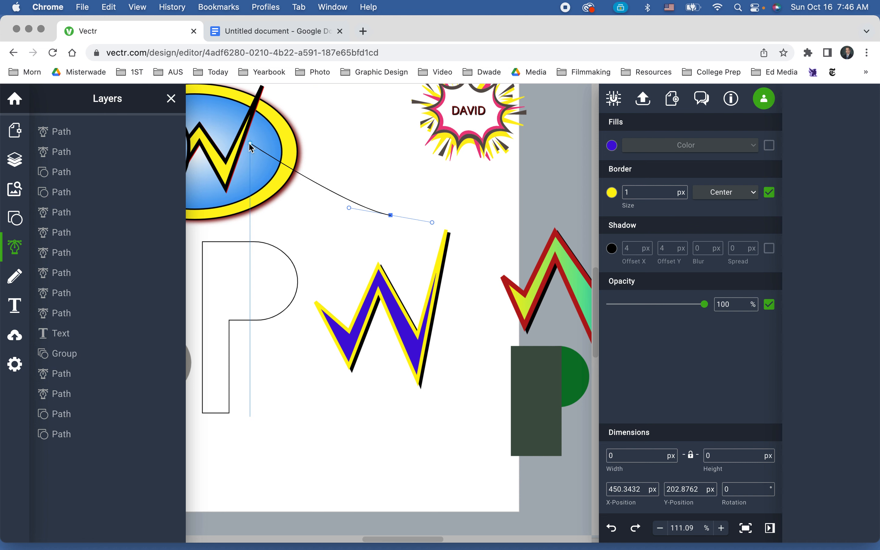
pyautogui.press('Escape')
pyautogui.press('Escape')
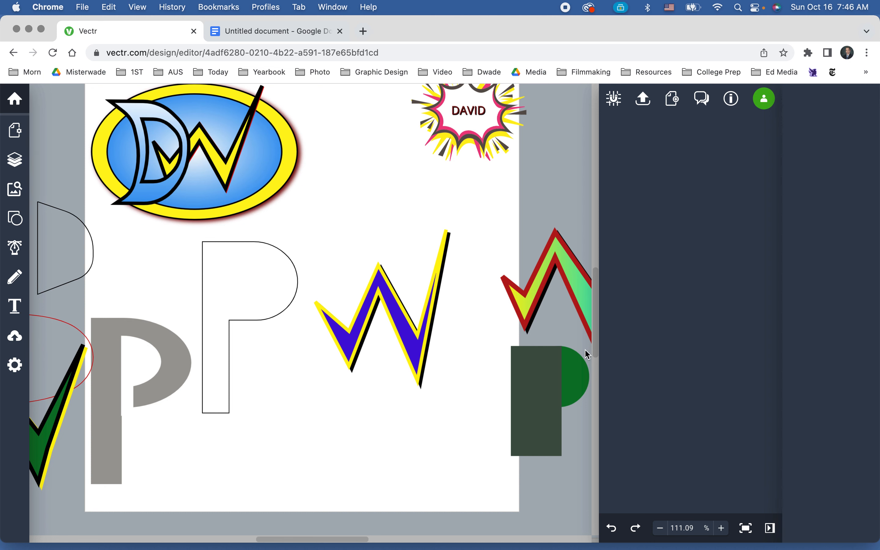
# Set the new W's fill to a linear gradient and remove the gradient's midpoint color stop.
pyautogui.click(415, 338)
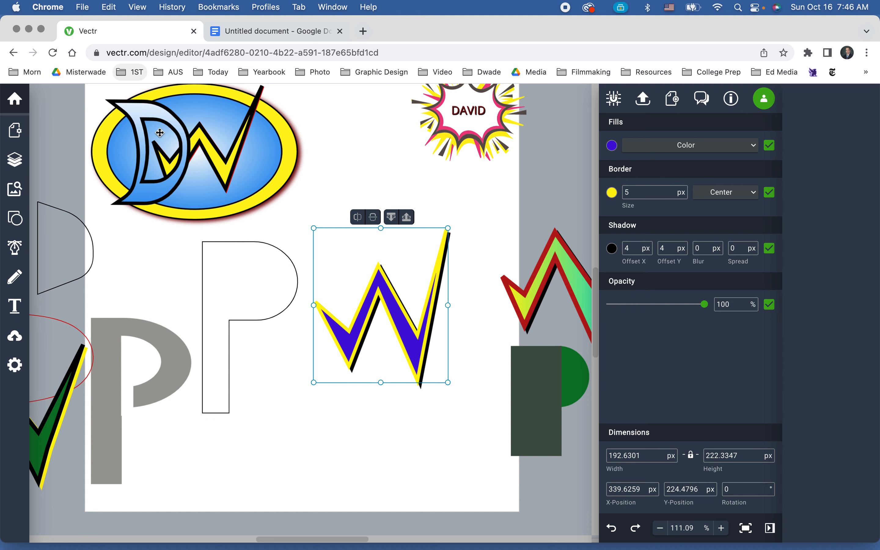
pyautogui.click(755, 148)
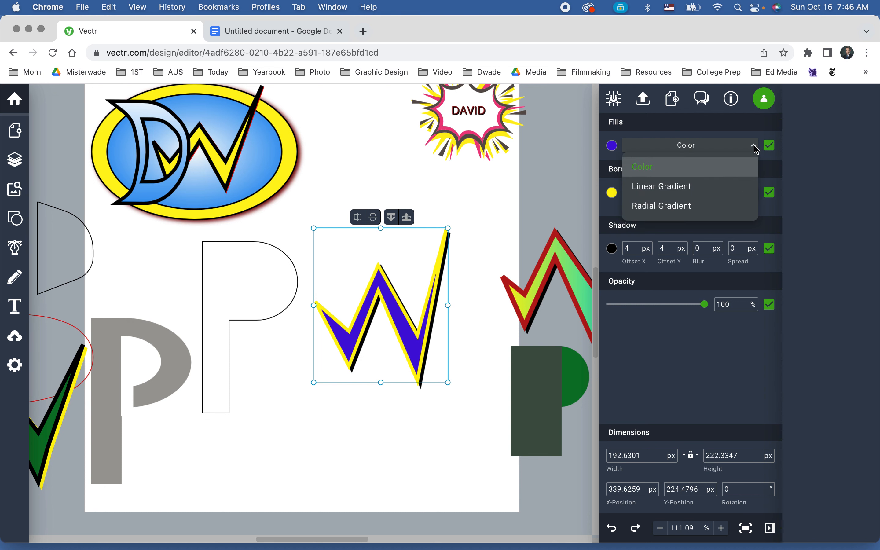
pyautogui.click(735, 186)
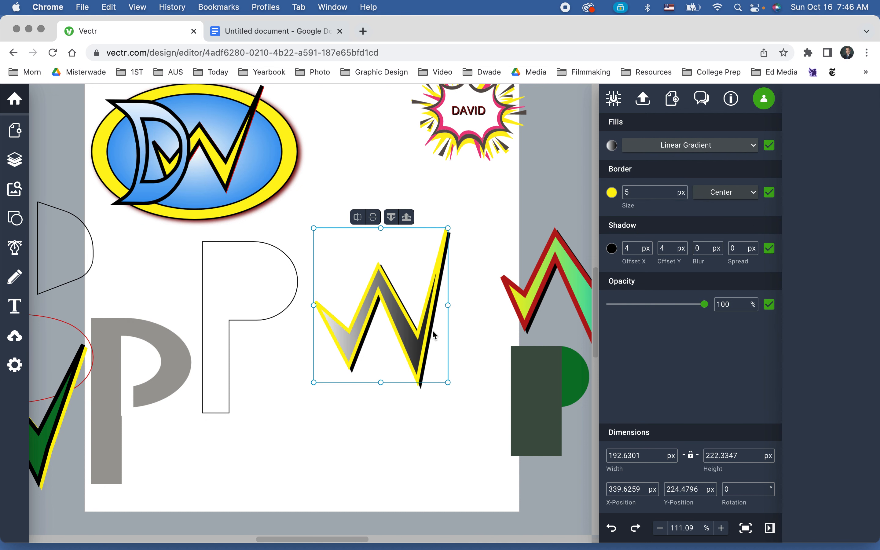
pyautogui.doubleClick(416, 348)
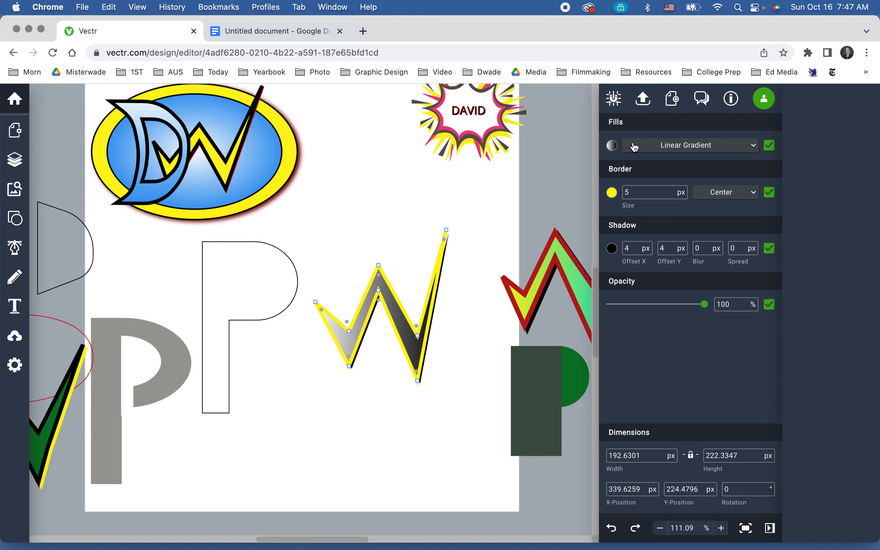
pyautogui.click(613, 146)
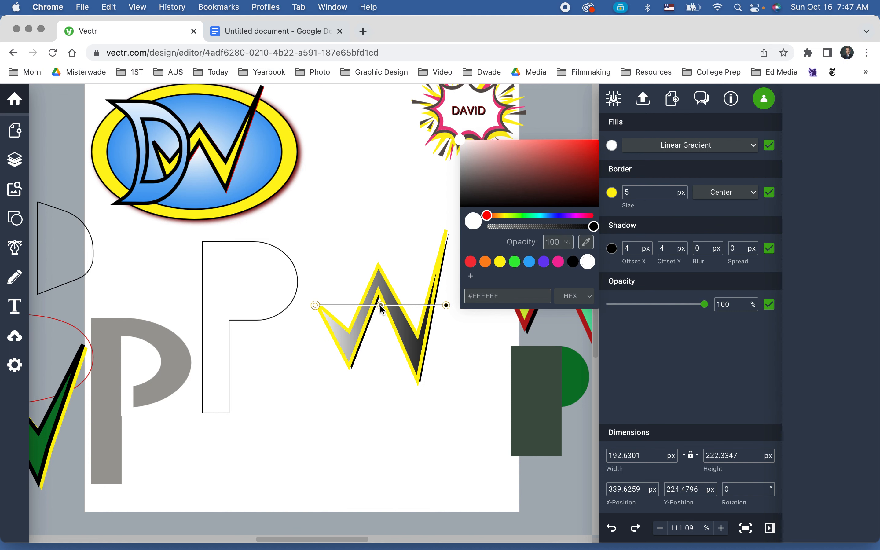
pyautogui.click(381, 306)
pyautogui.press('Delete')
# Try a green hue and 51% opacity on the gradient's white start stop before restoring its opacity to 100%.
pyautogui.moveTo(489, 216); pyautogui.dragTo(511, 218)
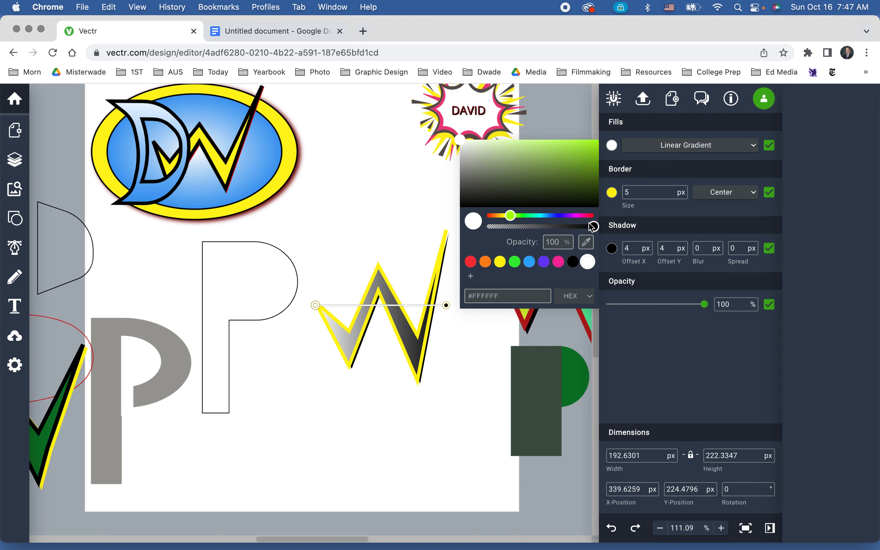
pyautogui.moveTo(594, 225); pyautogui.dragTo(544, 226)
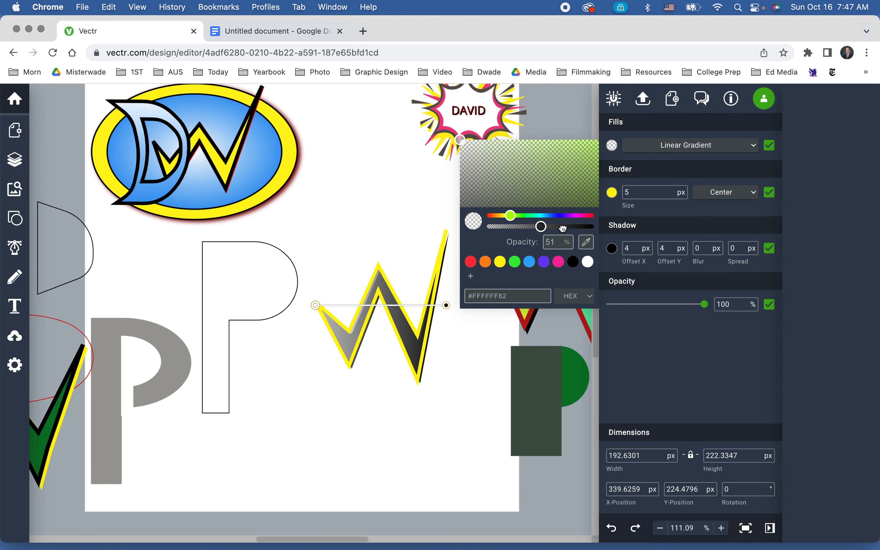
pyautogui.moveTo(556, 227); pyautogui.dragTo(641, 240)
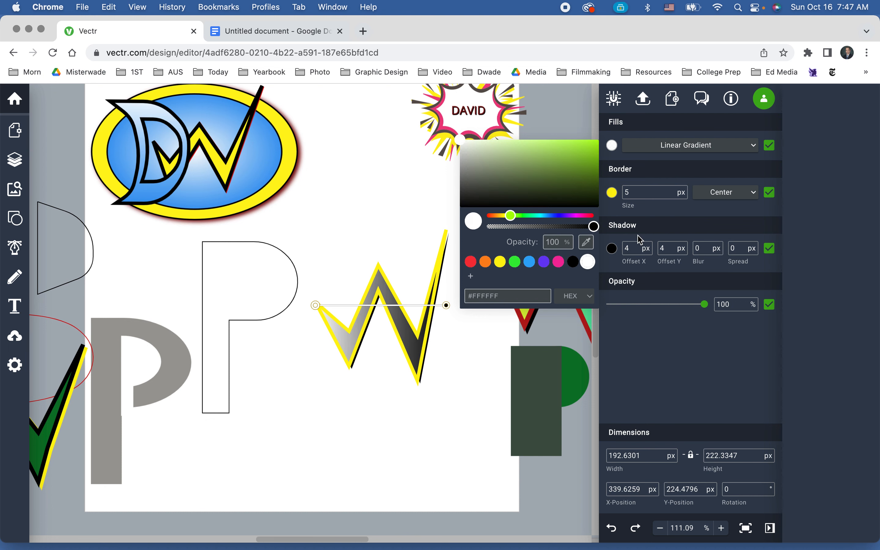
# Color the gradient's start stop yellow #FFF312 and its end stop blue-violet #4411BB.
pyautogui.click(314, 306)
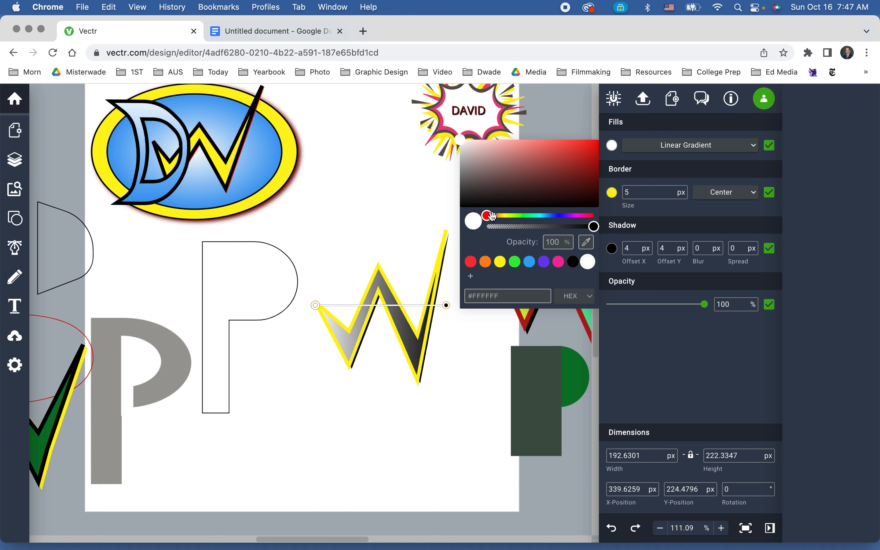
pyautogui.click(501, 261)
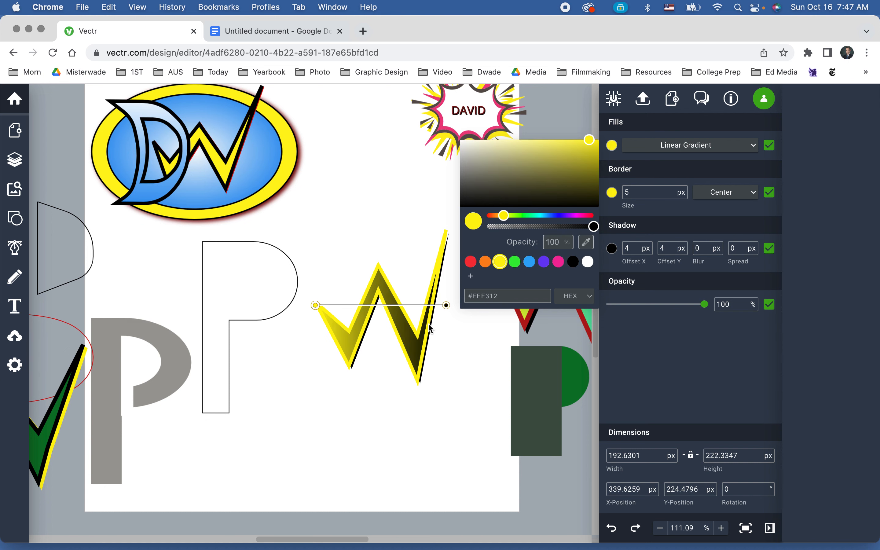
pyautogui.click(446, 306)
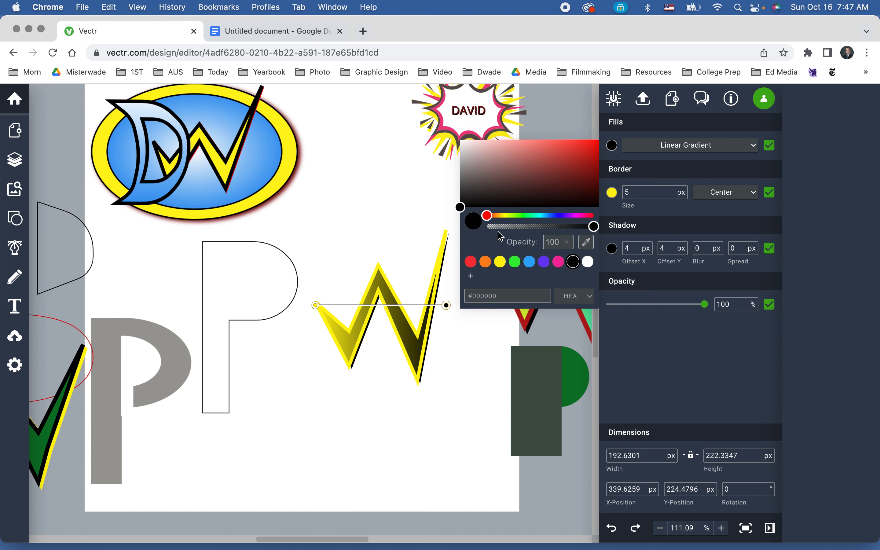
pyautogui.moveTo(488, 216); pyautogui.dragTo(559, 217)
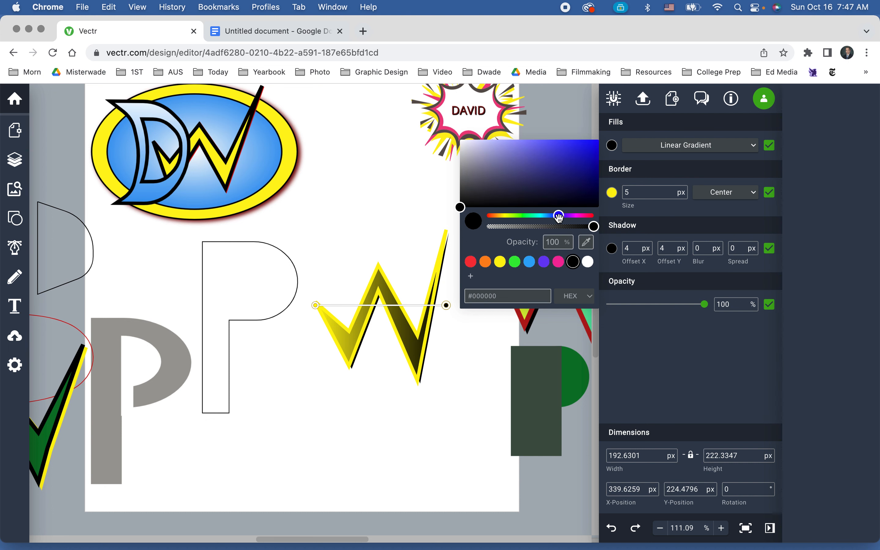
pyautogui.click(448, 306)
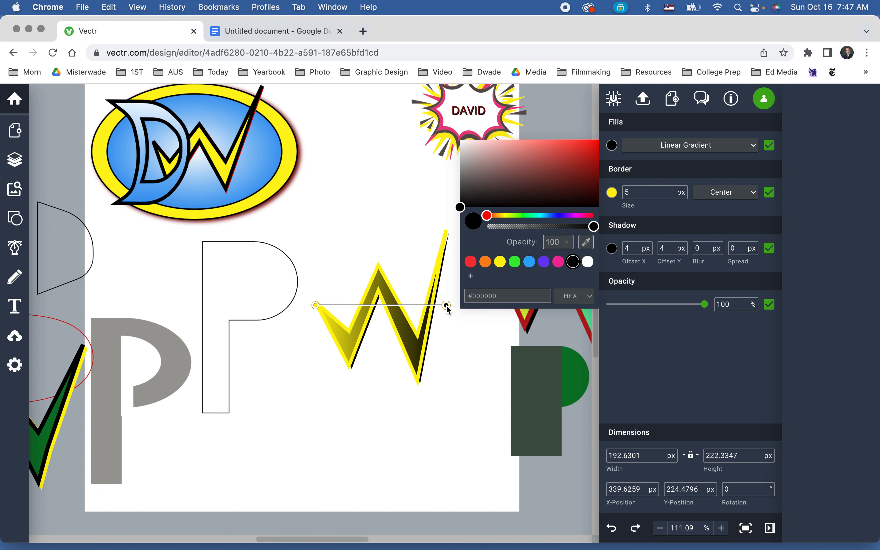
pyautogui.moveTo(487, 216); pyautogui.dragTo(563, 217)
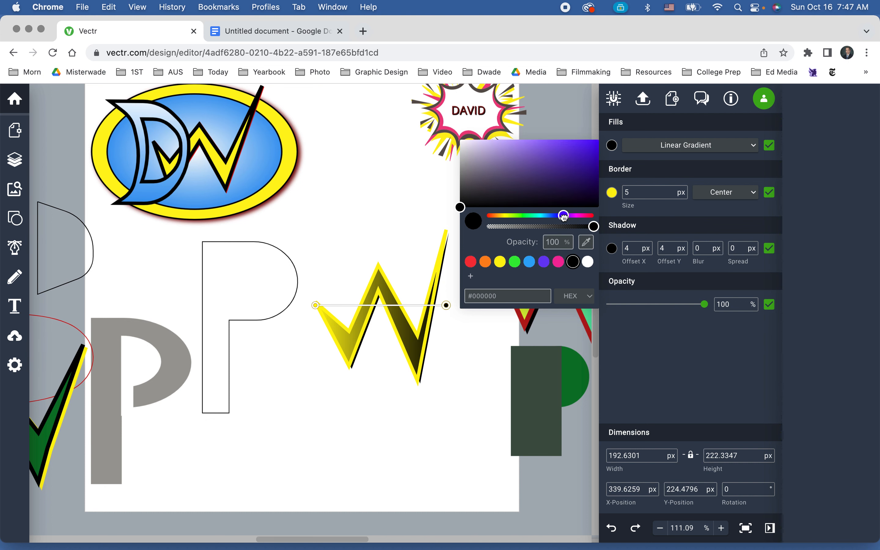
pyautogui.click(587, 159)
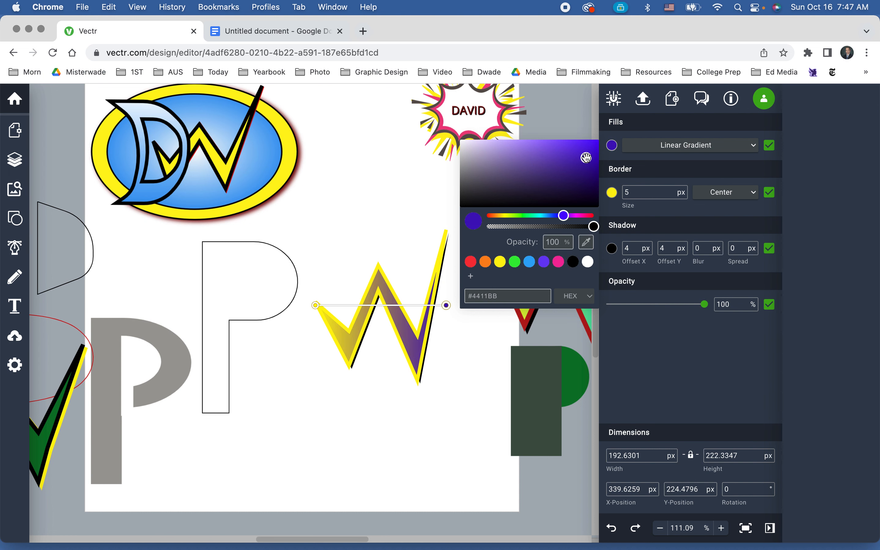
pyautogui.click(409, 177)
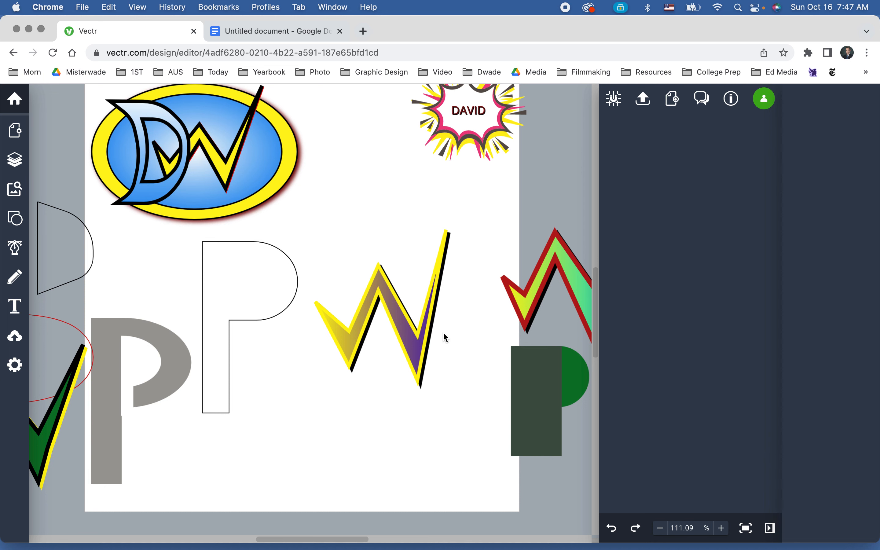
# Change the new W's fill to a radial gradient and move the W to the page's right edge, above the red-bordered W.
pyautogui.click(413, 339)
pyautogui.click(723, 144)
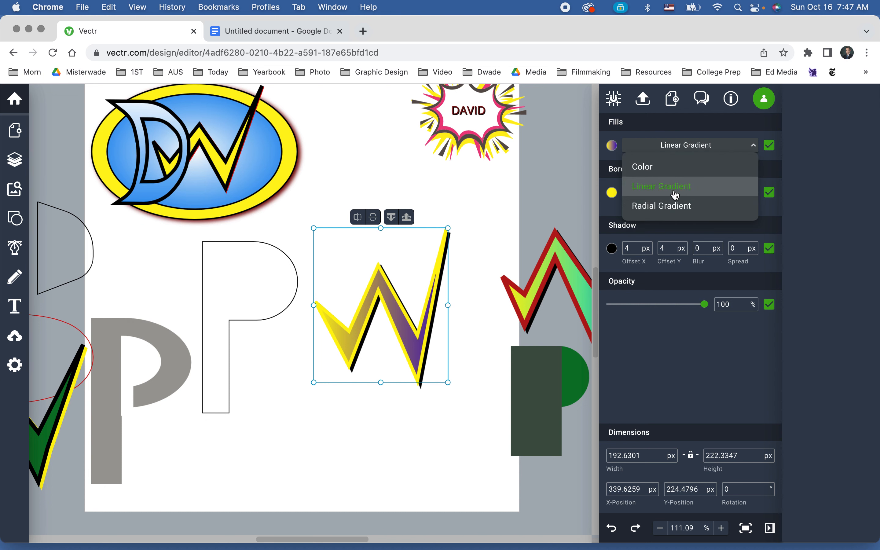
pyautogui.click(676, 205)
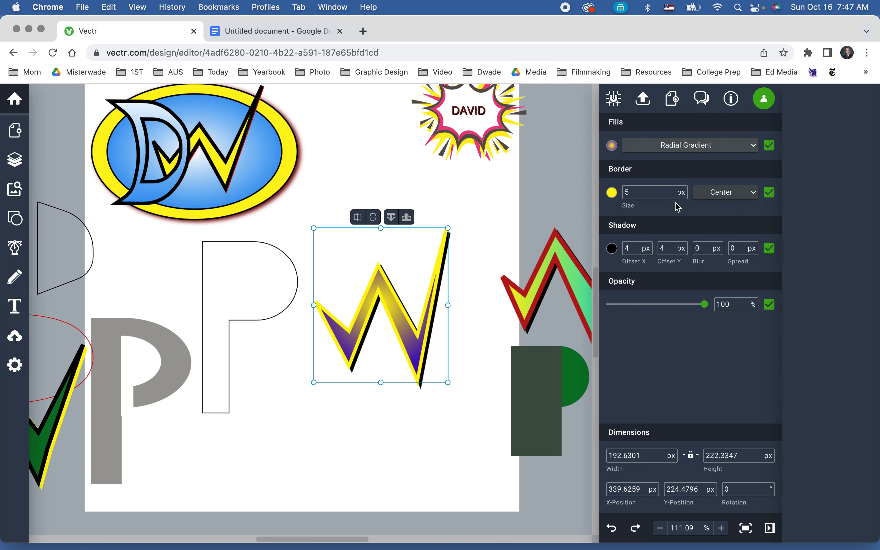
pyautogui.click(612, 145)
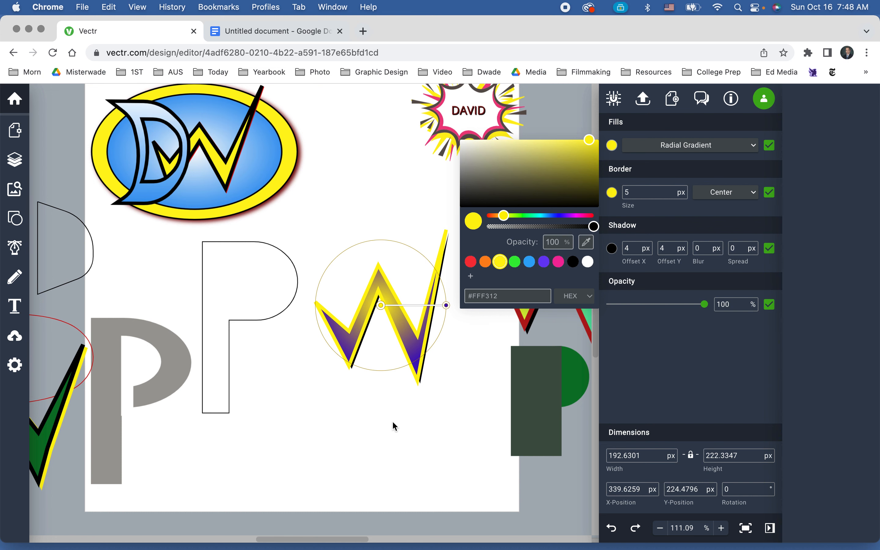
pyautogui.click(377, 420)
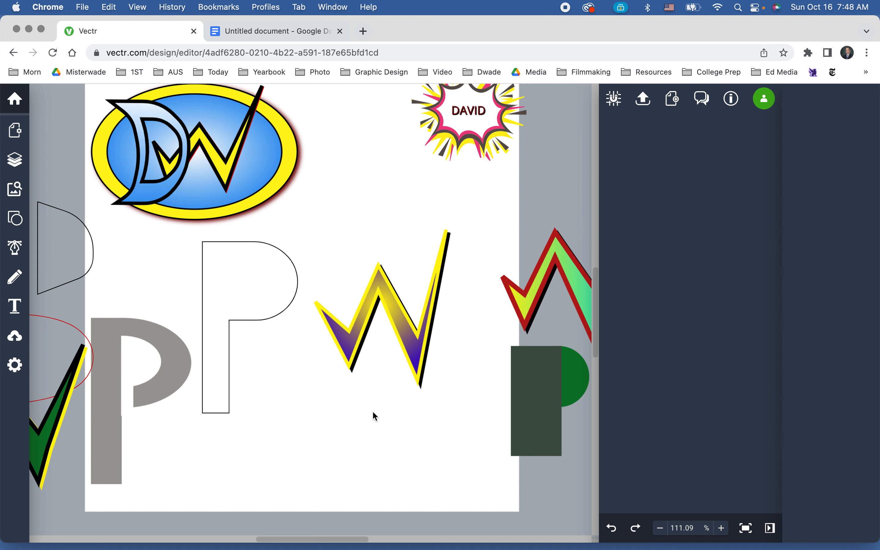
pyautogui.moveTo(390, 306); pyautogui.dragTo(574, 176)
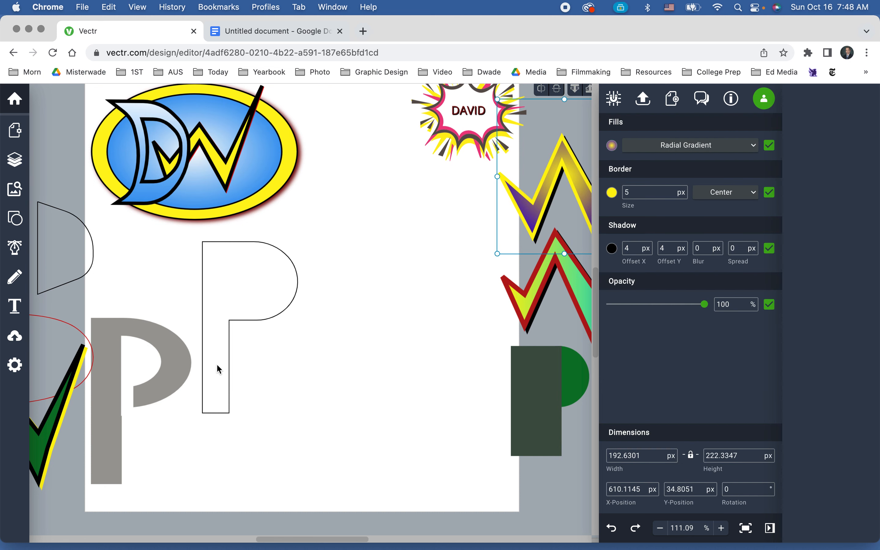
# Draw a closed, straight-sided P outline about 93 px wide and 192 px tall with the Pen tool, right of the black outlined P.
pyautogui.click(20, 287)
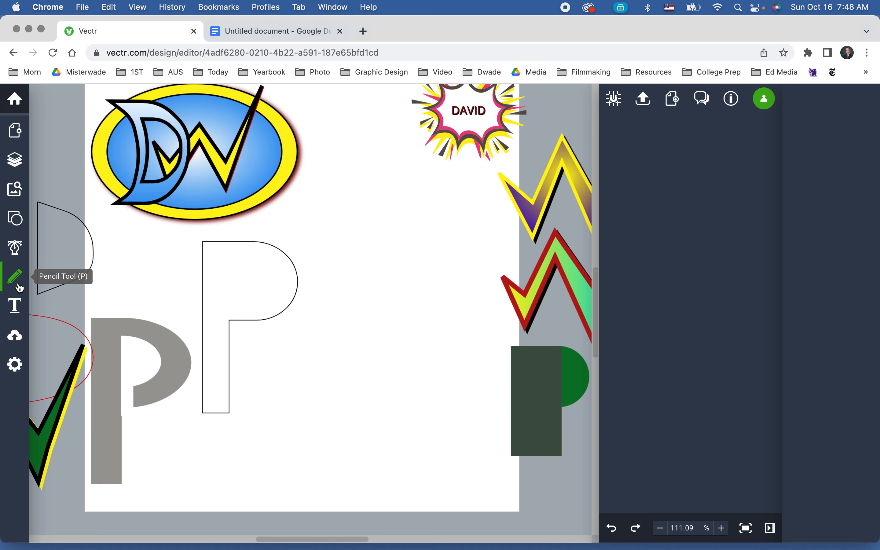
pyautogui.click(15, 247)
pyautogui.click(390, 322)
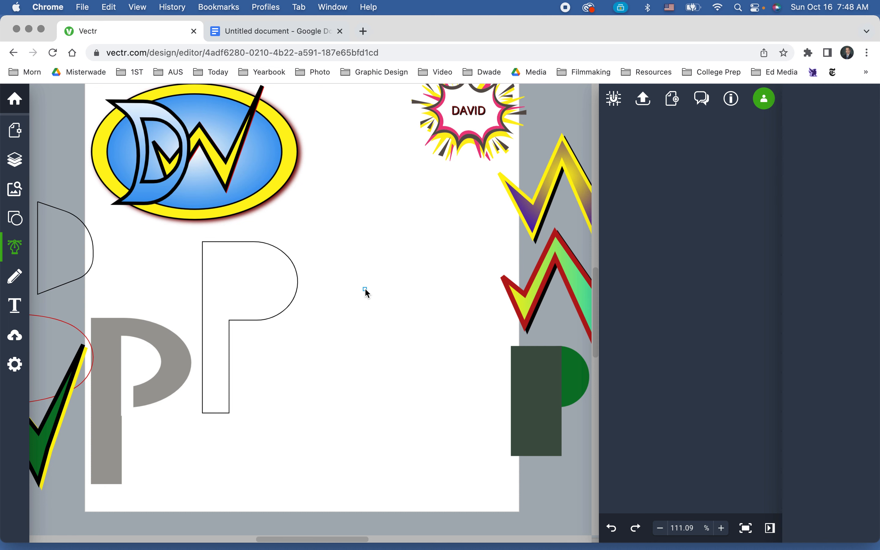
pyautogui.click(365, 290)
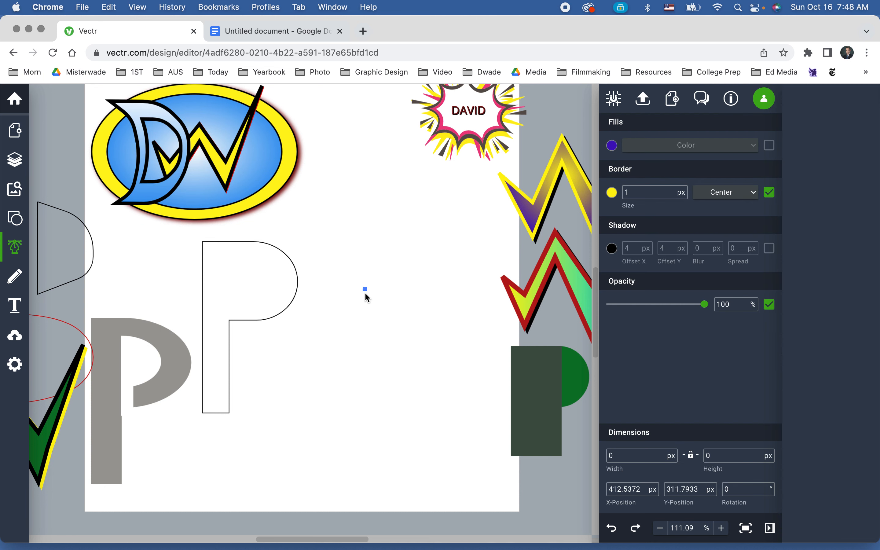
pyautogui.click(364, 419)
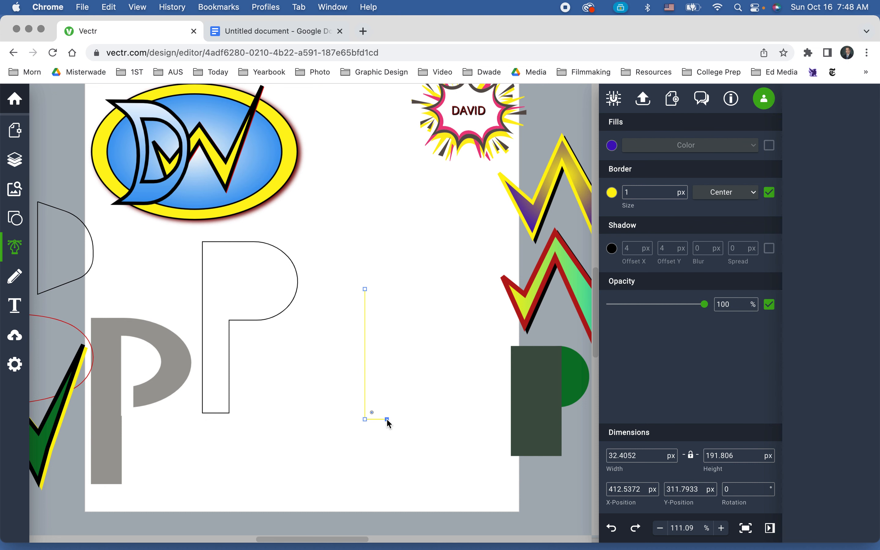
pyautogui.click(388, 363)
pyautogui.click(429, 346)
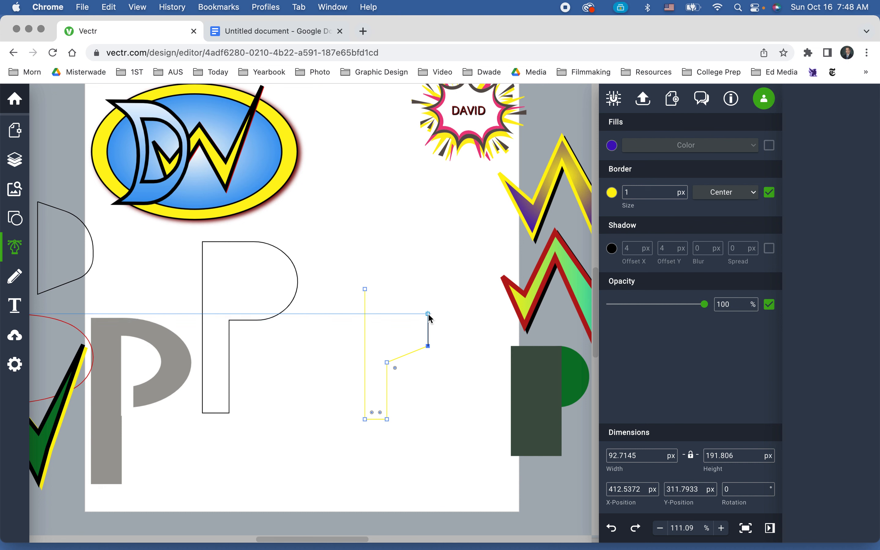
pyautogui.click(428, 301)
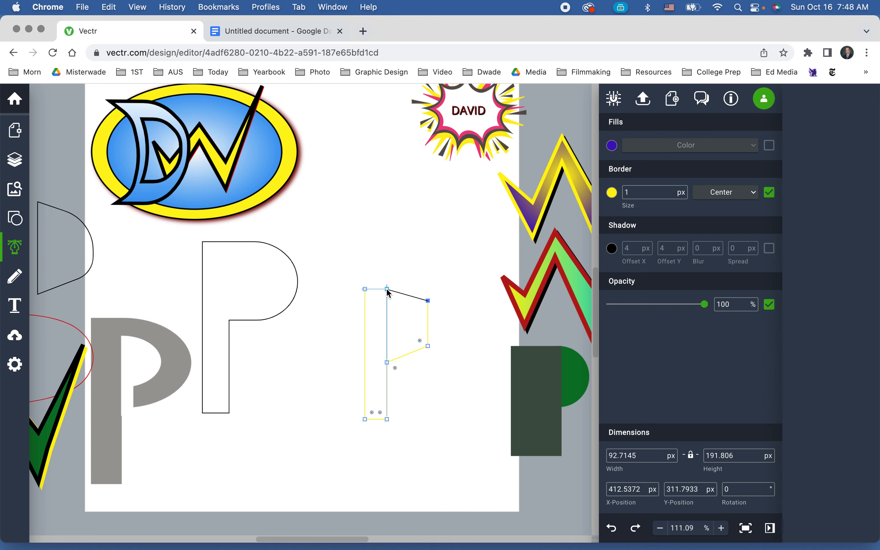
pyautogui.click(388, 290)
pyautogui.click(365, 290)
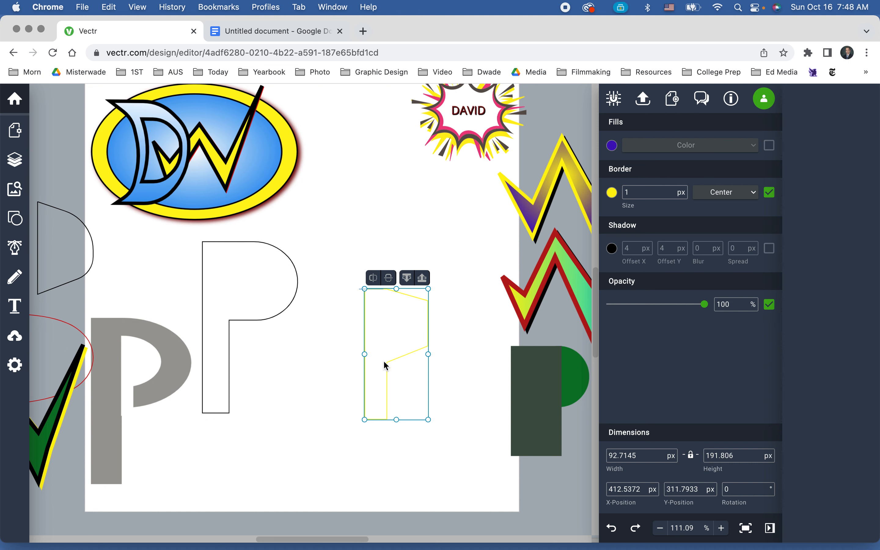
pyautogui.click(445, 365)
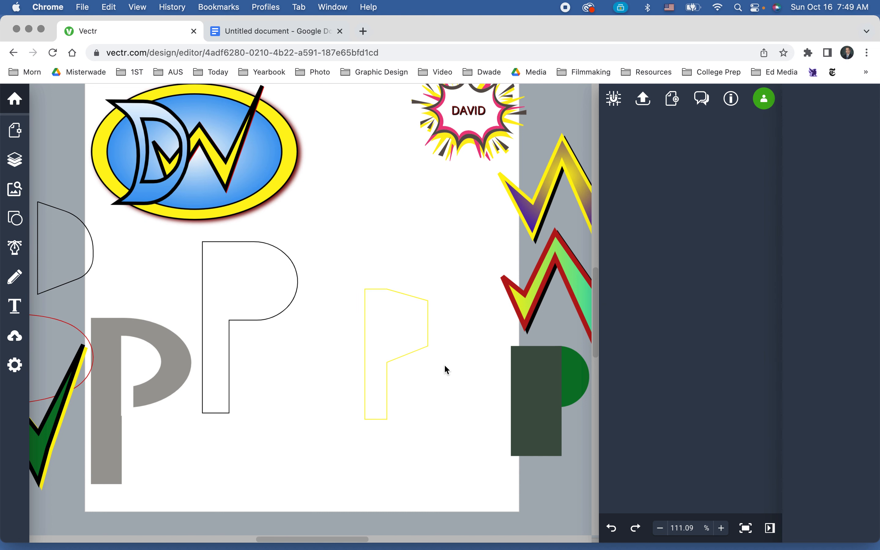
# Set the new P outline's border color to black.
pyautogui.click(428, 349)
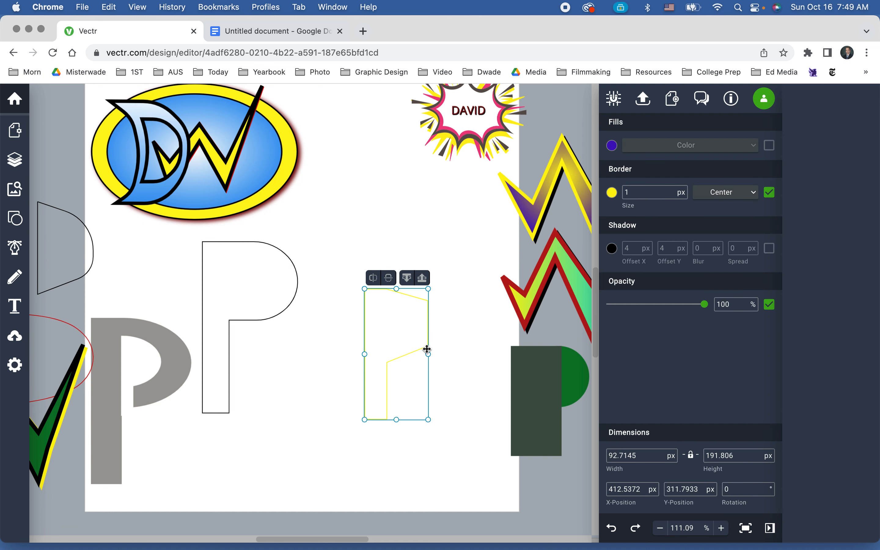
pyautogui.click(612, 192)
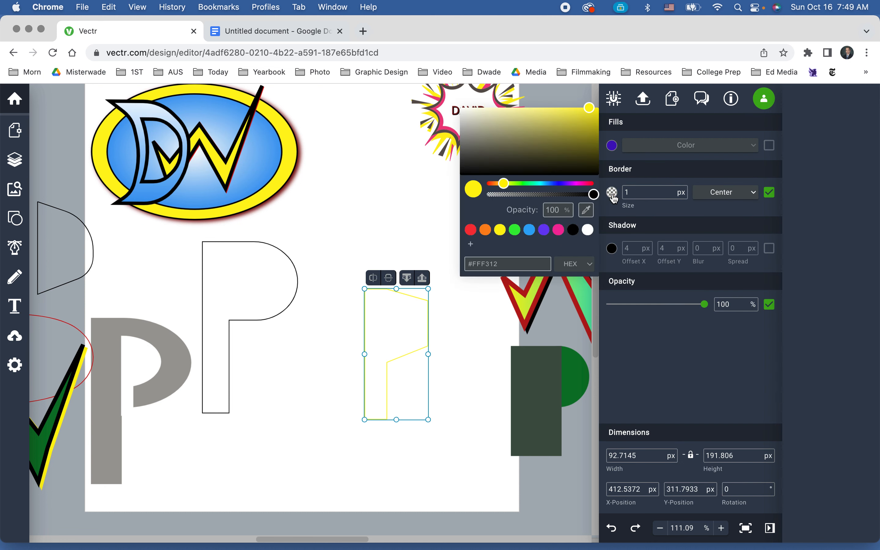
pyautogui.click(573, 230)
pyautogui.click(476, 353)
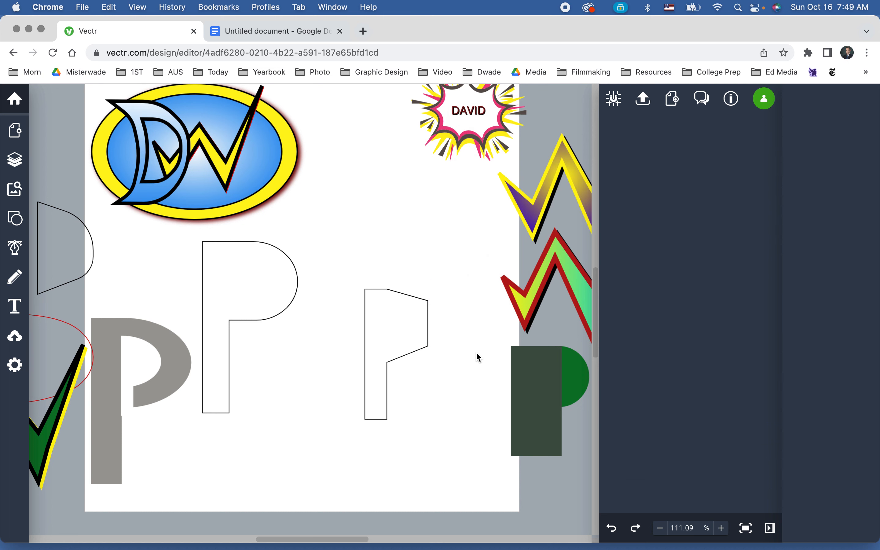
# Round the two outer corners of the new P's bowl into a continuous curve.
pyautogui.click(426, 347)
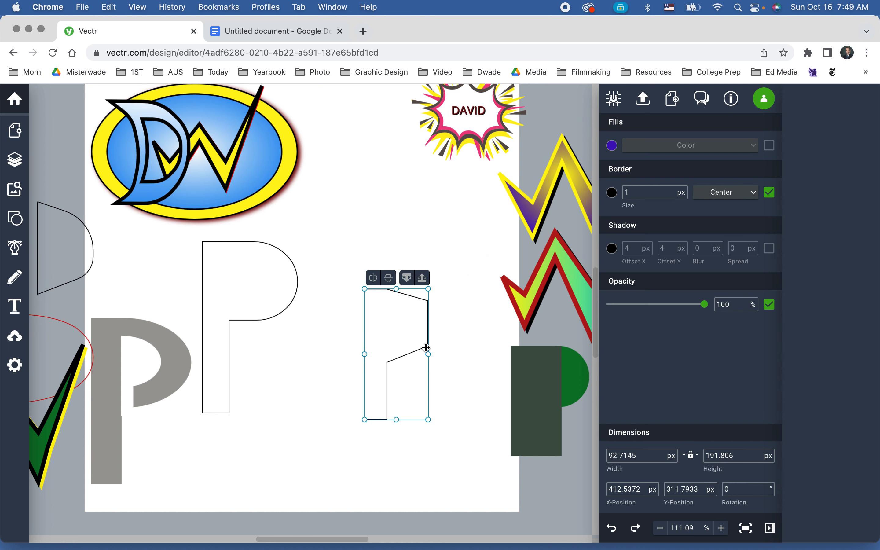
pyautogui.doubleClick(427, 348)
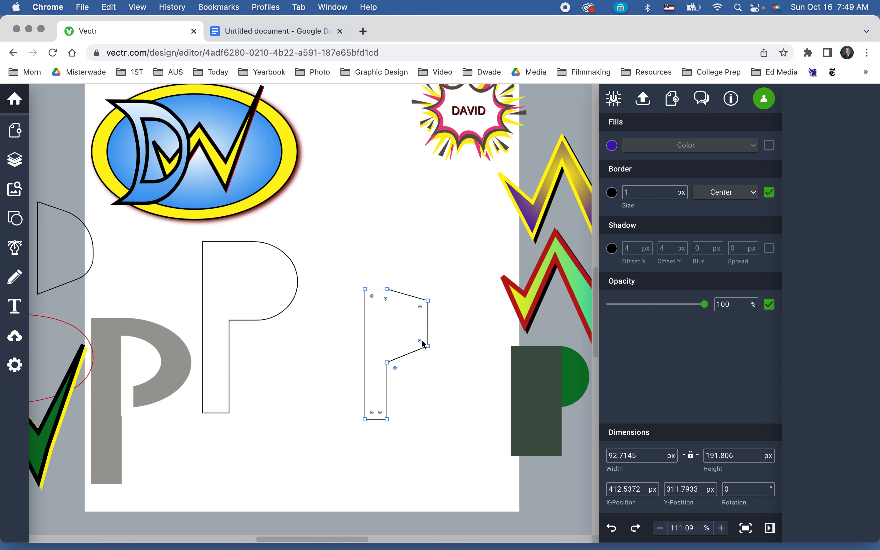
pyautogui.moveTo(420, 341); pyautogui.dragTo(398, 326)
pyautogui.moveTo(421, 308); pyautogui.dragTo(403, 343)
pyautogui.click(397, 325)
pyautogui.click(421, 333)
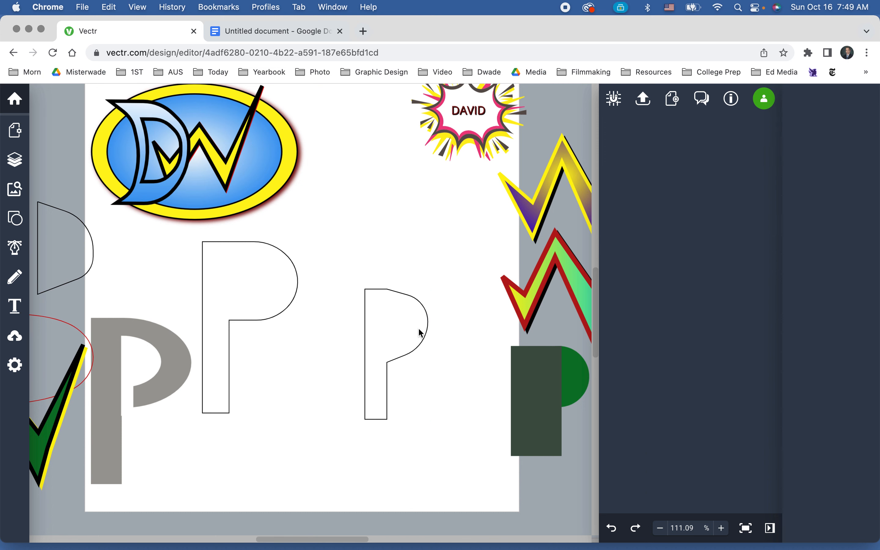
# Shift the new P outline slightly up toward the black outlined P and round the inner corners of its bowl.
pyautogui.click(413, 298)
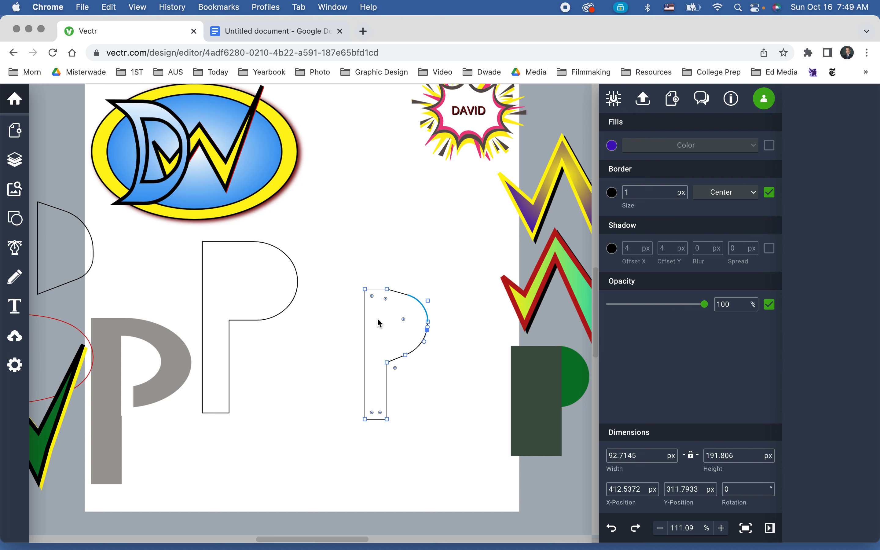
pyautogui.moveTo(404, 348); pyautogui.dragTo(399, 342)
pyautogui.click(442, 349)
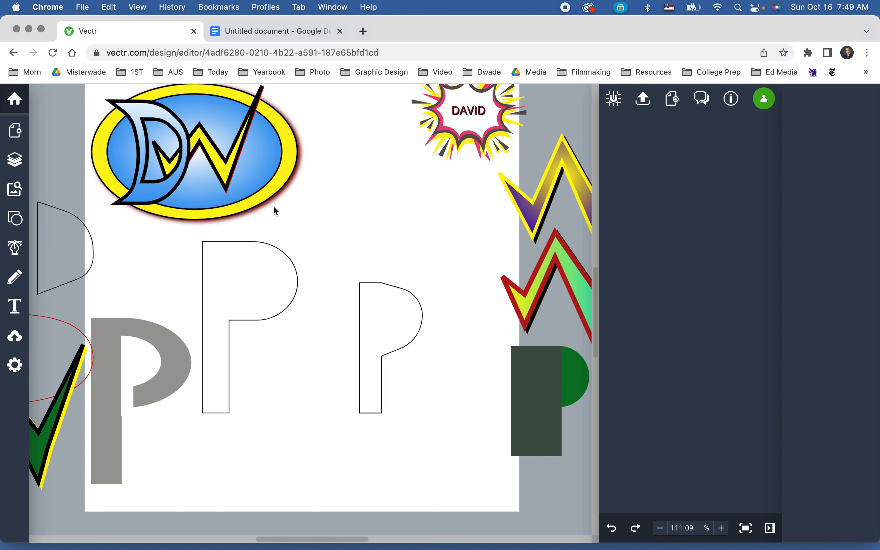
pyautogui.doubleClick(415, 295)
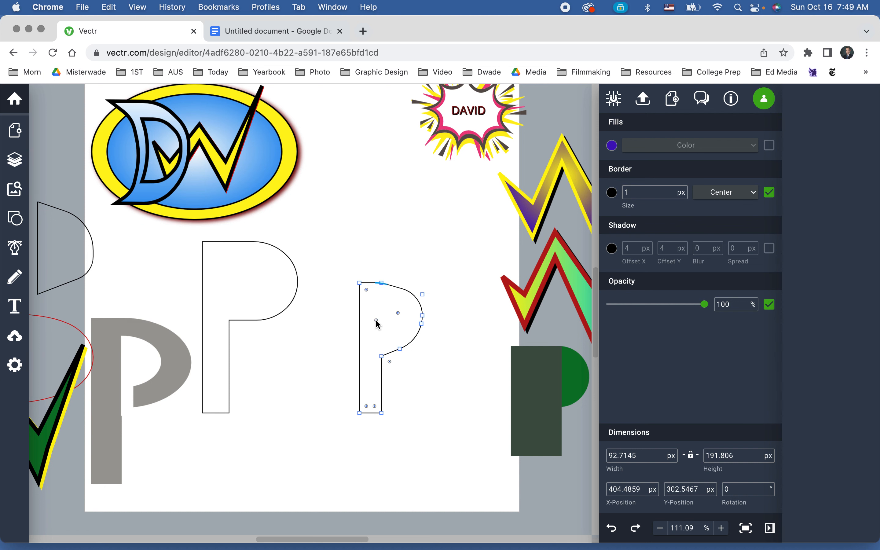
pyautogui.moveTo(401, 350)
pyautogui.mouseDown()
pyautogui.moveTo(397, 341)
pyautogui.moveTo(407, 353)
pyautogui.moveTo(400, 346)
pyautogui.mouseUp()
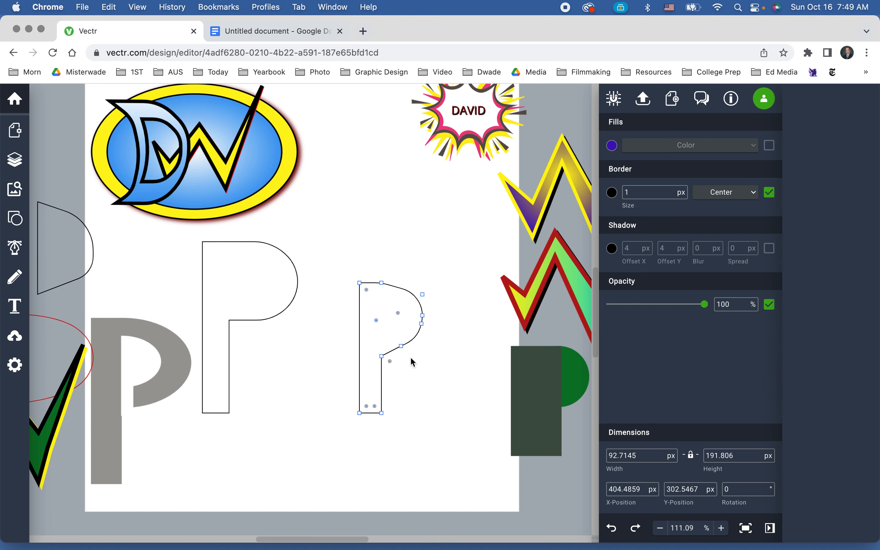
pyautogui.click(369, 215)
# Delete the new P outline drawn with the Pen tool.
pyautogui.moveTo(342, 246); pyautogui.dragTo(430, 443)
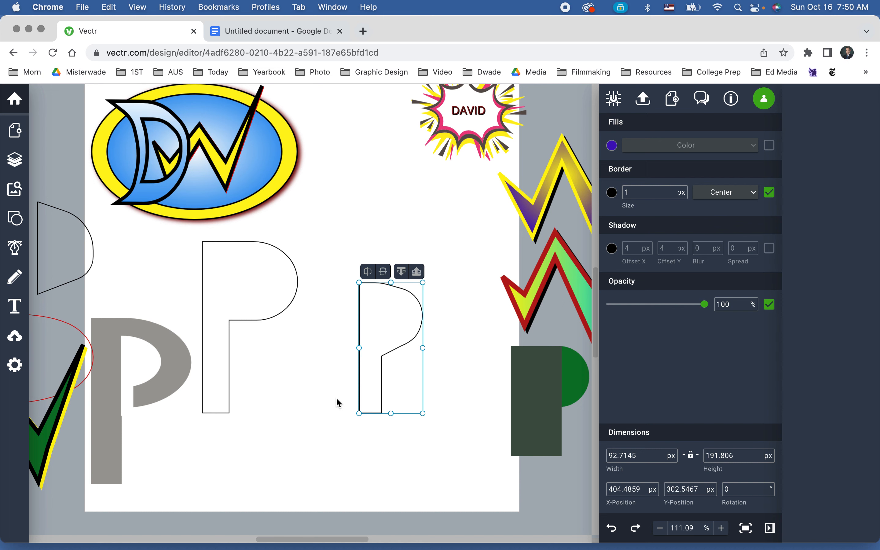
pyautogui.press('Delete')
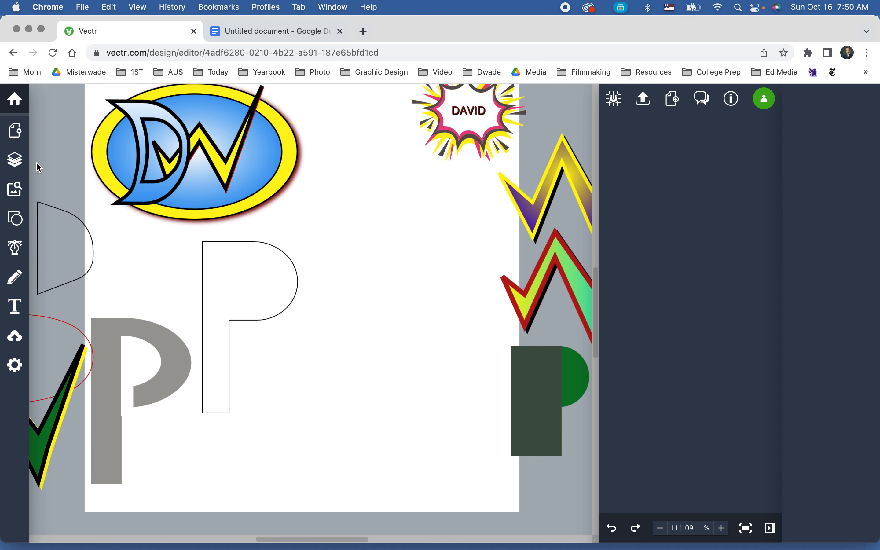
# Add a circle about 90 px across and a rectangle about 95 by 157 px beside the black outlined P.
pyautogui.click(17, 218)
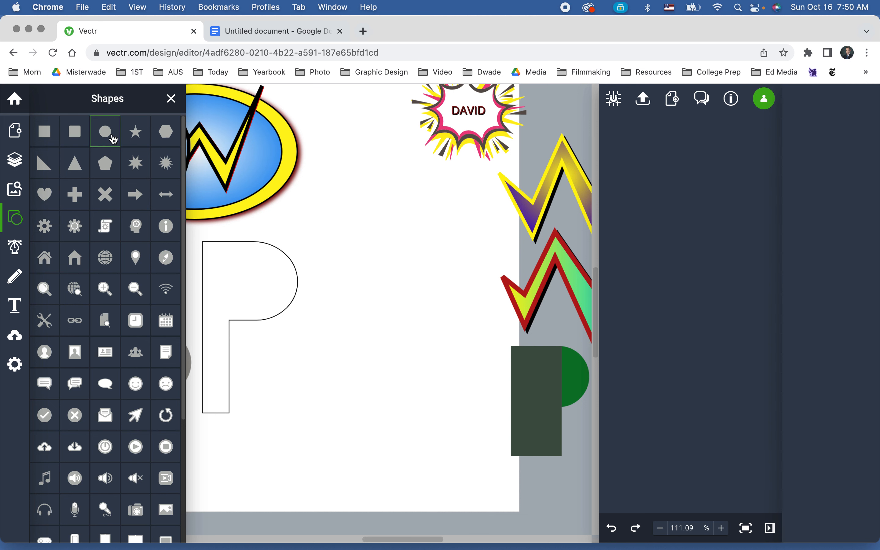
pyautogui.click(386, 298)
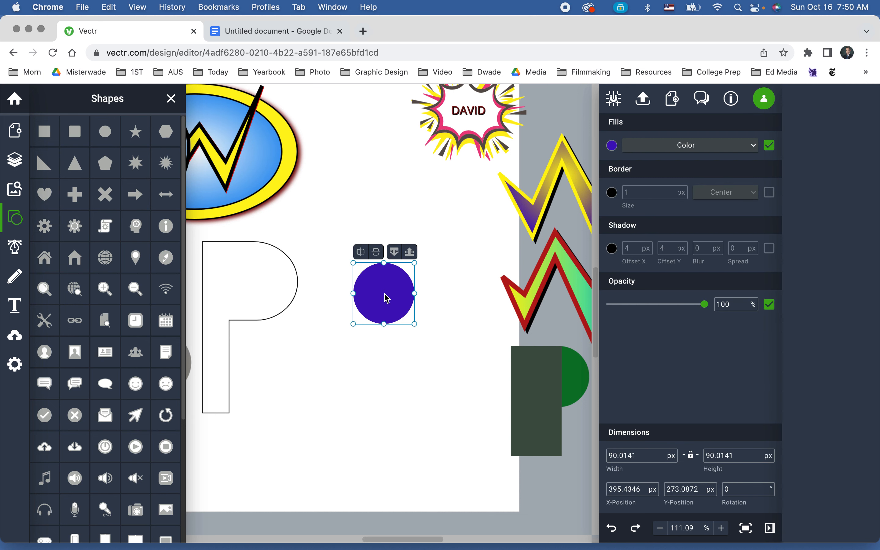
pyautogui.click(44, 137)
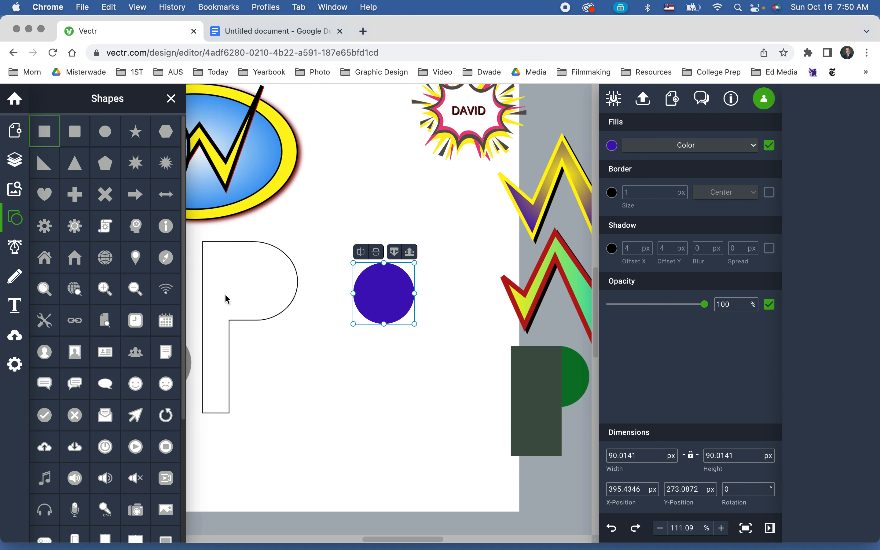
pyautogui.click(298, 381)
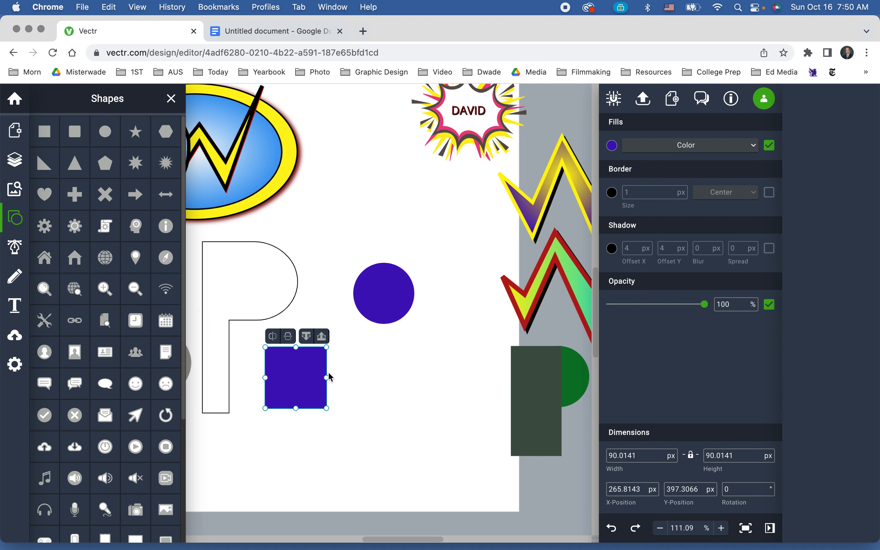
pyautogui.moveTo(327, 378); pyautogui.dragTo(330, 455)
pyautogui.moveTo(301, 393); pyautogui.dragTo(334, 403)
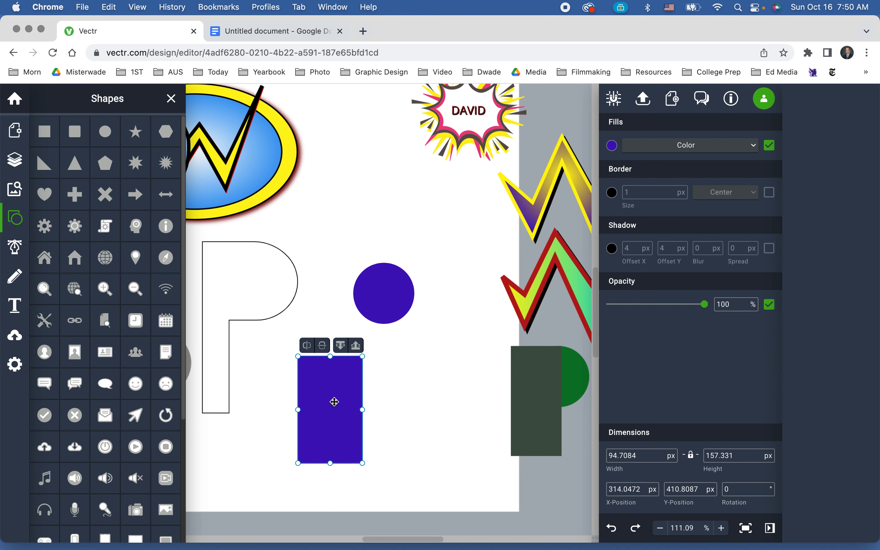
# Fill the rectangle with olive green #95BB11 and place it over the circle's right half, with both shapes selected.
pyautogui.click(613, 147)
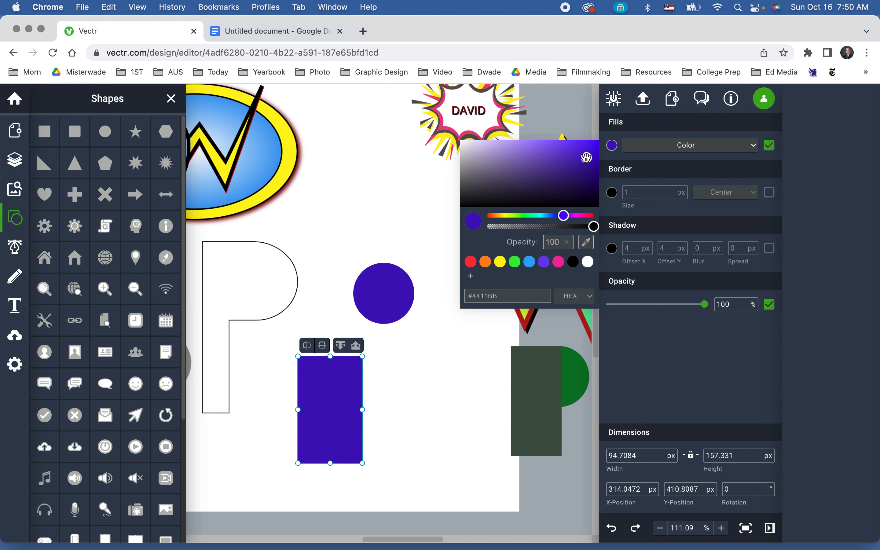
pyautogui.click(510, 216)
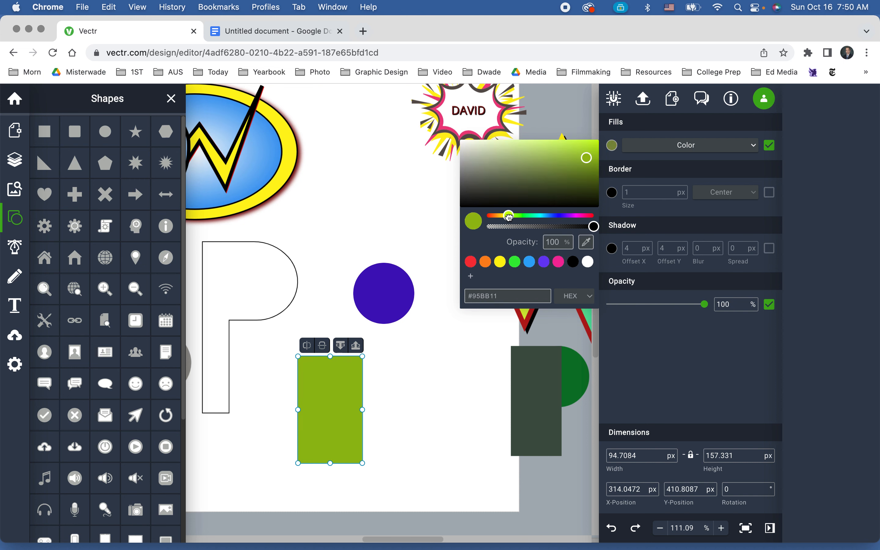
pyautogui.moveTo(346, 394); pyautogui.dragTo(434, 283)
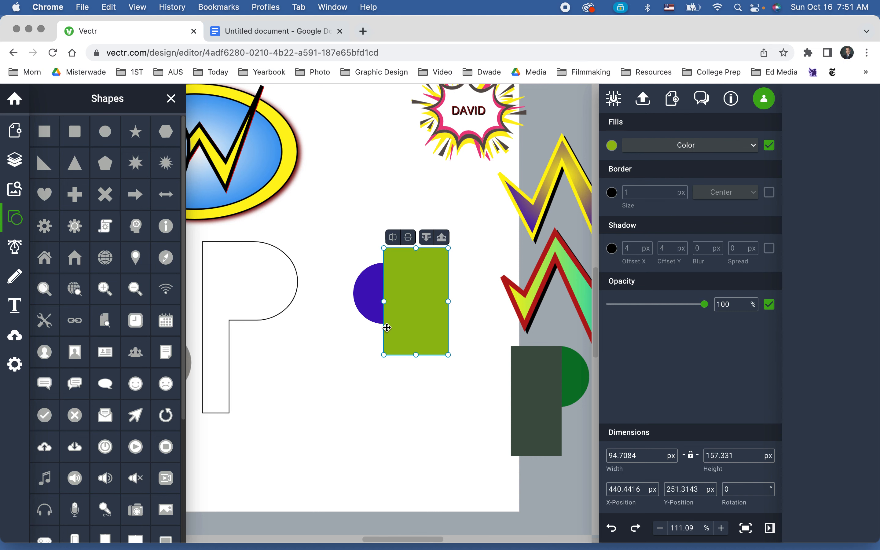
pyautogui.moveTo(315, 242); pyautogui.dragTo(436, 345)
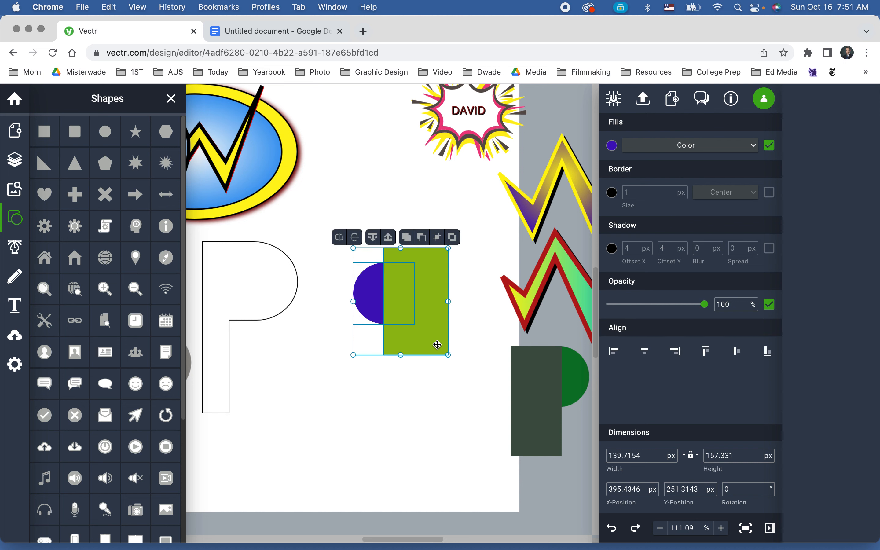
# Try uniting, subtracting, intersecting and excluding the overlapping circle and rectangle, undoing each operation.
pyautogui.click(406, 238)
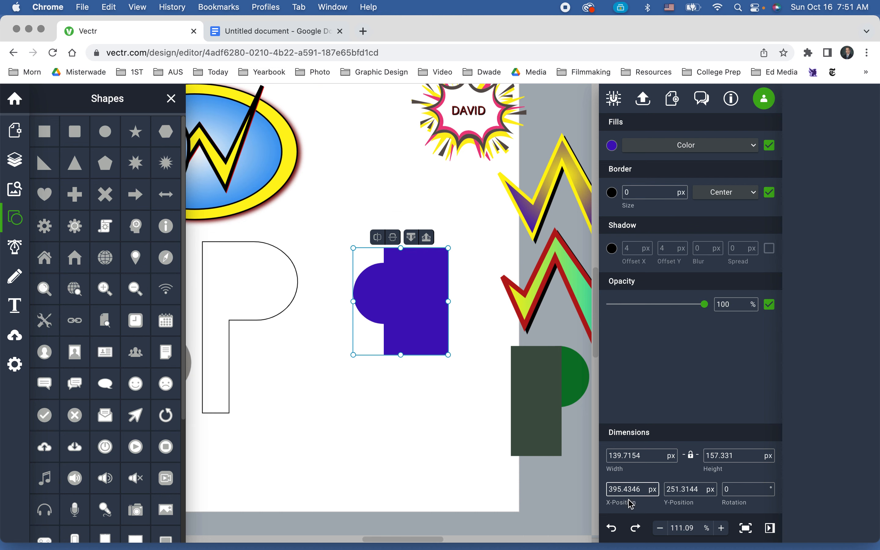
pyautogui.click(612, 529)
pyautogui.click(613, 531)
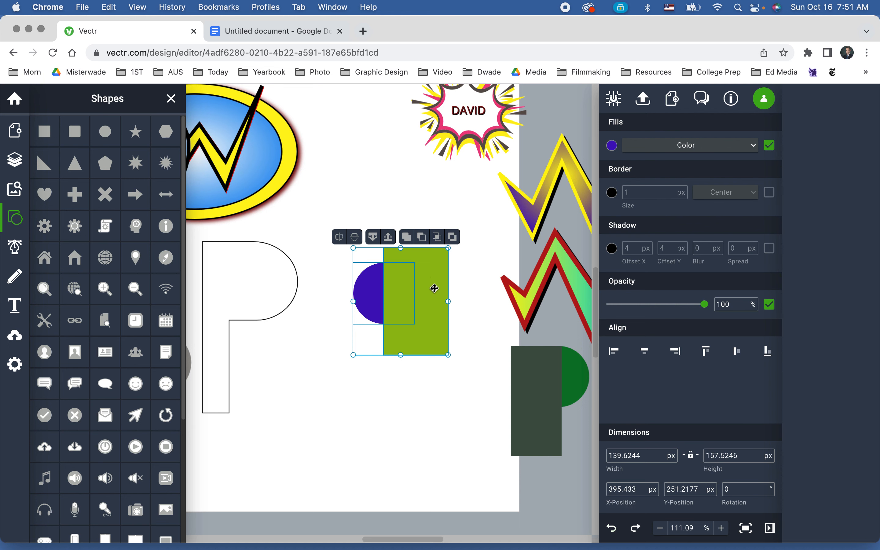
pyautogui.click(421, 239)
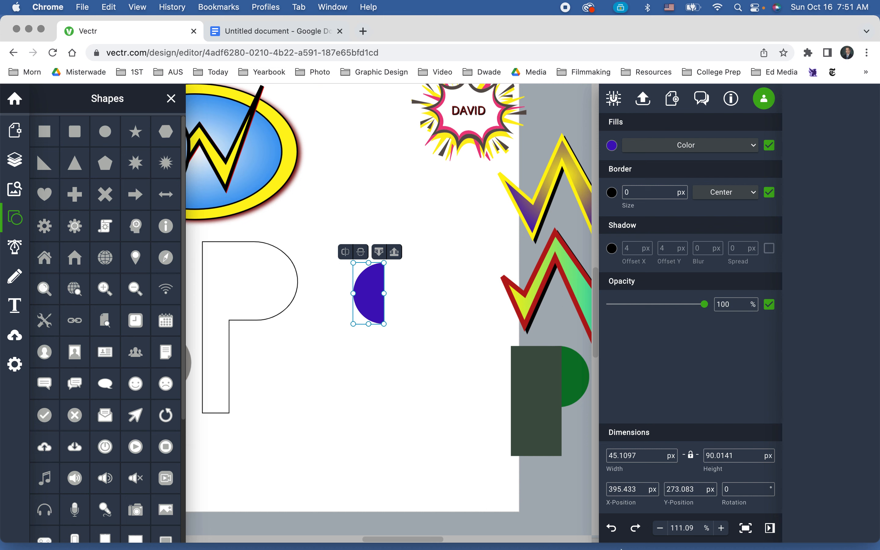
pyautogui.click(618, 534)
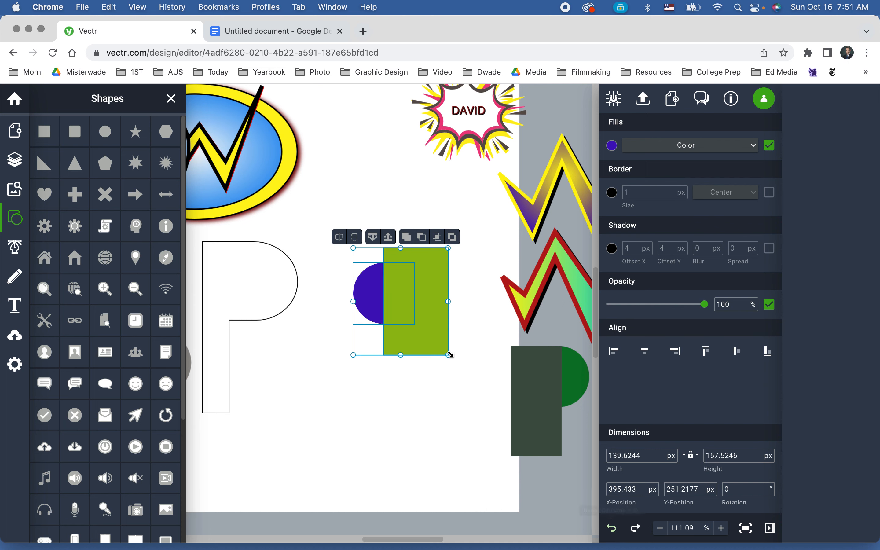
pyautogui.click(438, 239)
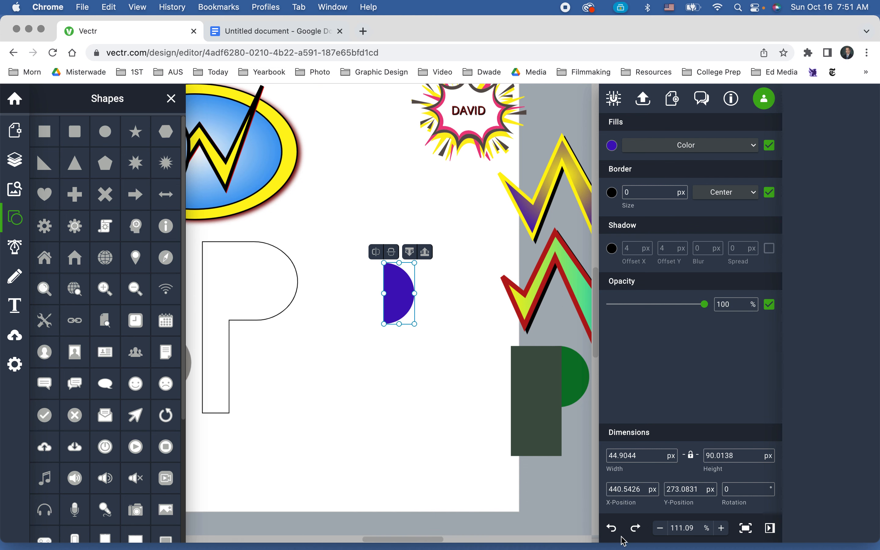
pyautogui.click(612, 531)
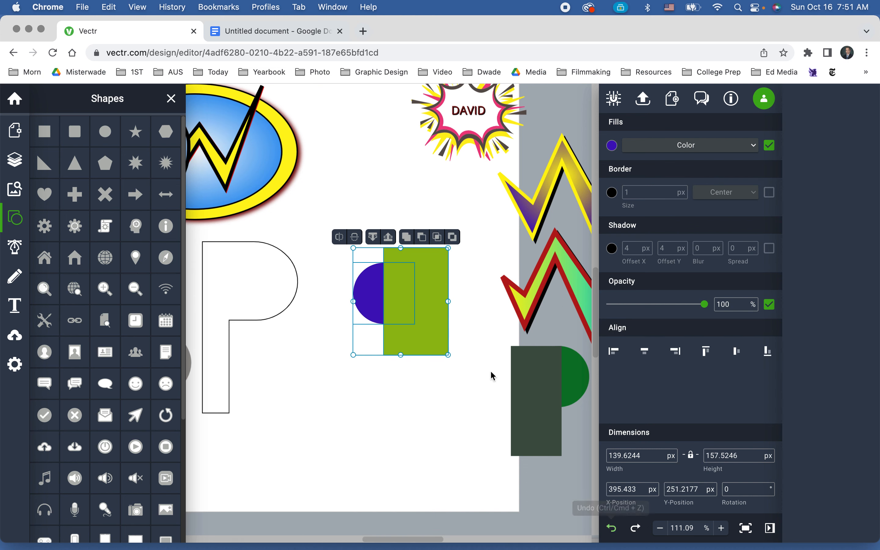
pyautogui.click(451, 236)
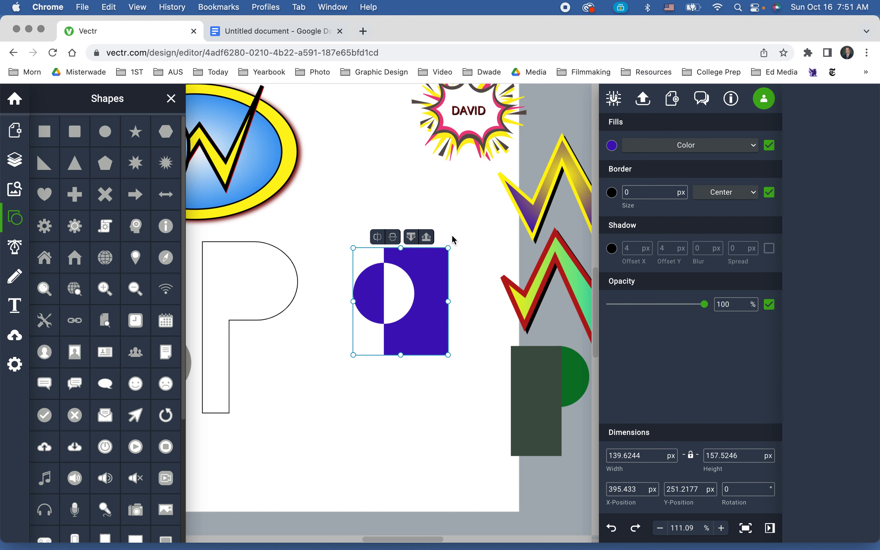
pyautogui.click(612, 531)
pyautogui.click(613, 531)
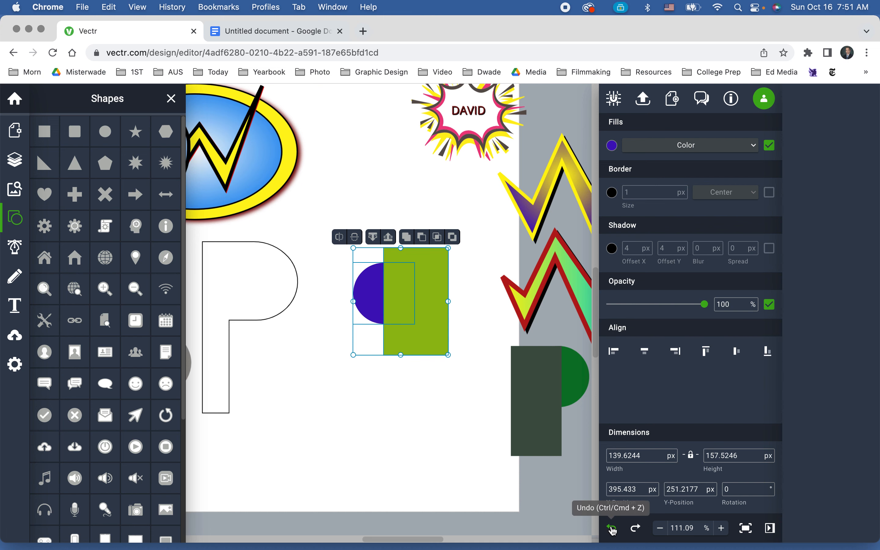
# Subtract the rectangle from the circle and enlarge the remaining half-circle to about 103 by 206 px.
pyautogui.click(421, 238)
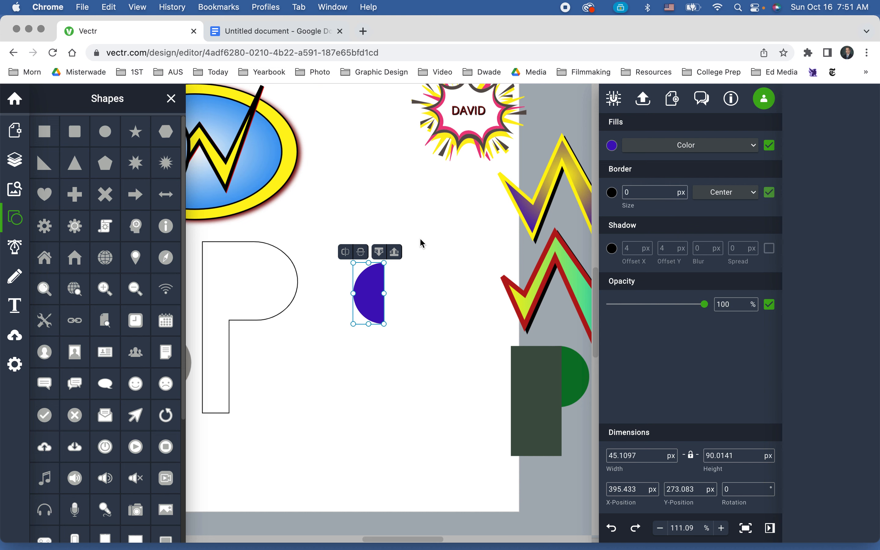
pyautogui.click(395, 341)
pyautogui.click(373, 308)
pyautogui.moveTo(385, 324); pyautogui.dragTo(417, 354)
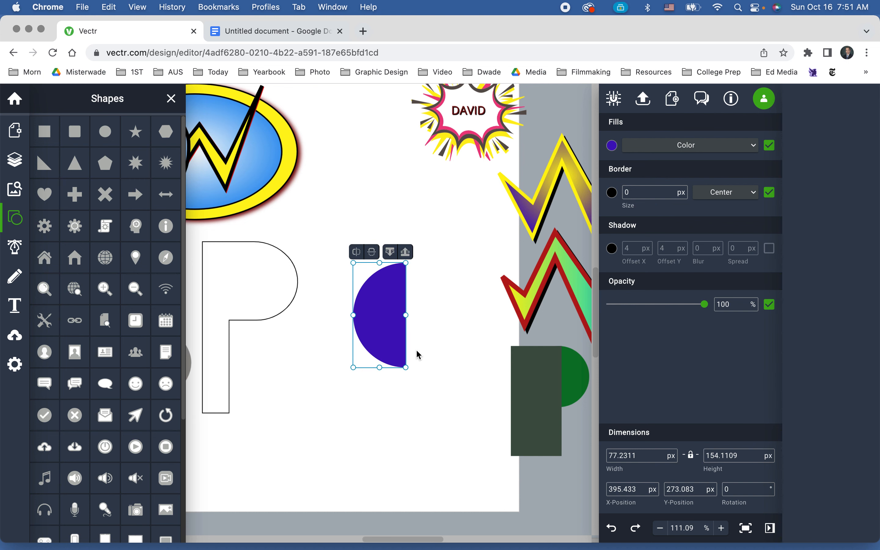
pyautogui.moveTo(353, 368); pyautogui.dragTo(332, 409)
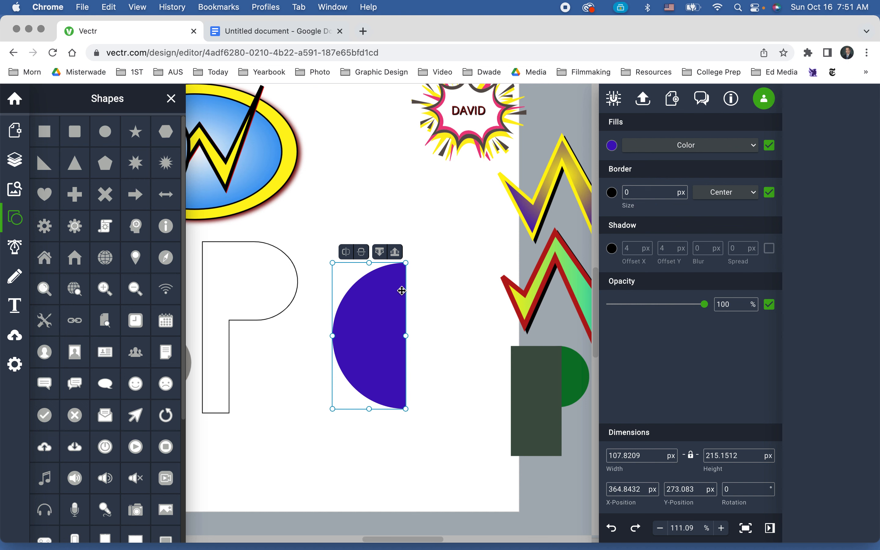
pyautogui.moveTo(407, 260); pyautogui.dragTo(442, 309)
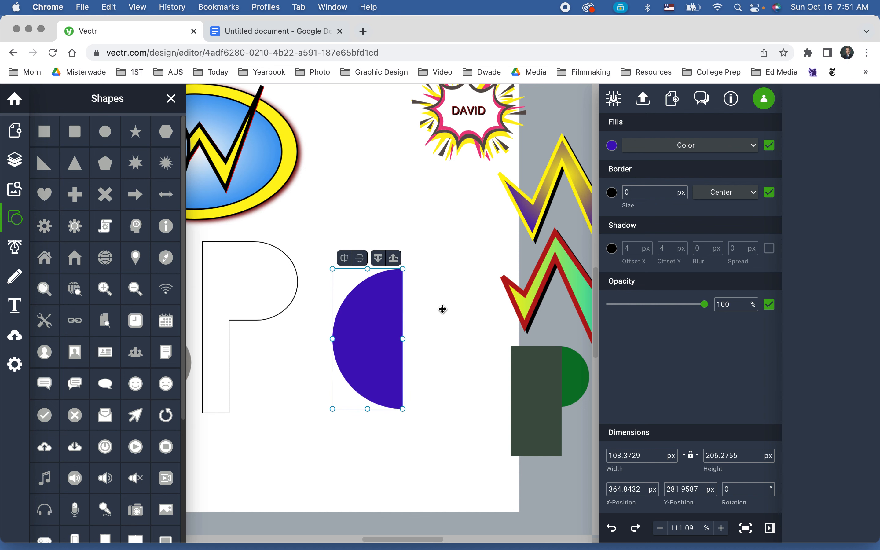
# Flip the half-circle horizontally and move it up and right, near the page's right edge.
pyautogui.click(345, 259)
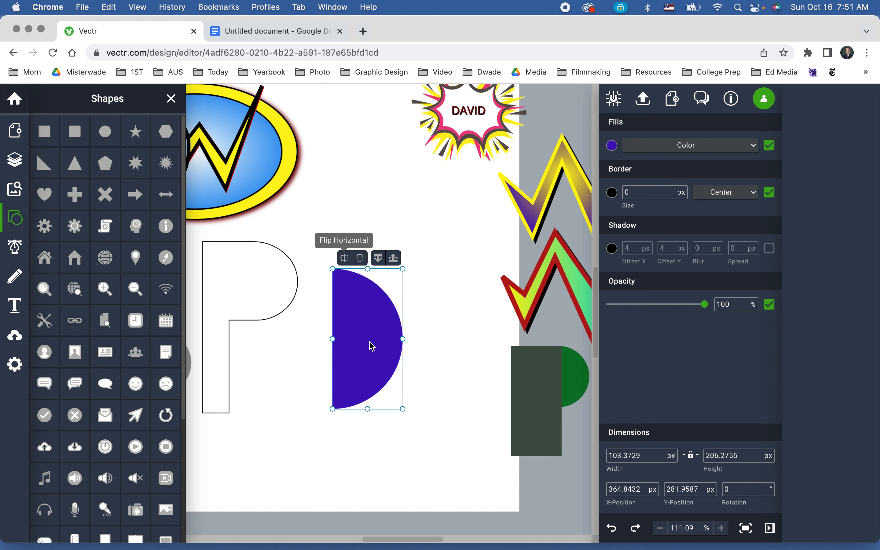
pyautogui.moveTo(372, 345); pyautogui.dragTo(451, 281)
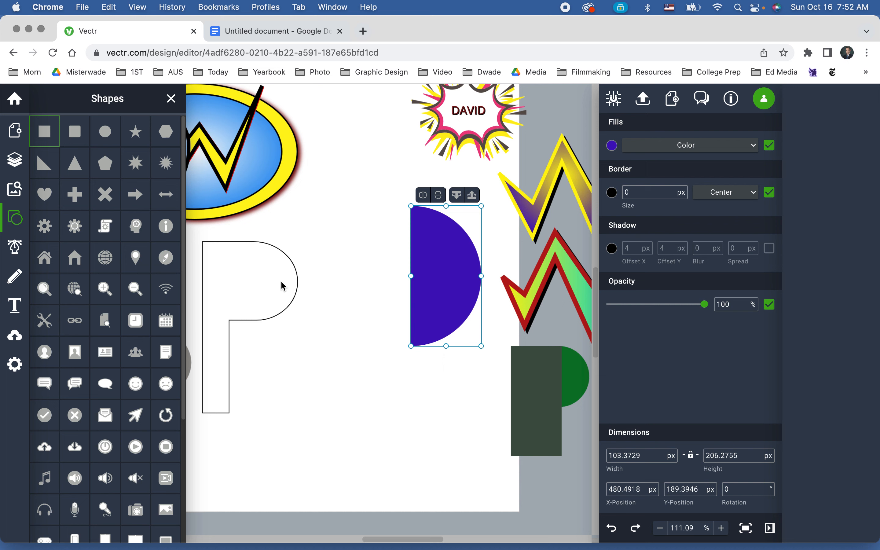
# Draw an olive green rectangle about 51 px wide and 405 px tall as the P's stem along the half-circle's flat side.
pyautogui.moveTo(330, 216)
pyautogui.mouseDown()
pyautogui.moveTo(381, 416)
pyautogui.moveTo(377, 471)
pyautogui.moveTo(273, 450)
pyautogui.moveTo(312, 448)
pyautogui.moveTo(354, 413)
pyautogui.moveTo(308, 403)
pyautogui.moveTo(305, 361)
pyautogui.moveTo(338, 301)
pyautogui.moveTo(328, 282)
pyautogui.moveTo(338, 279)
pyautogui.mouseUp()
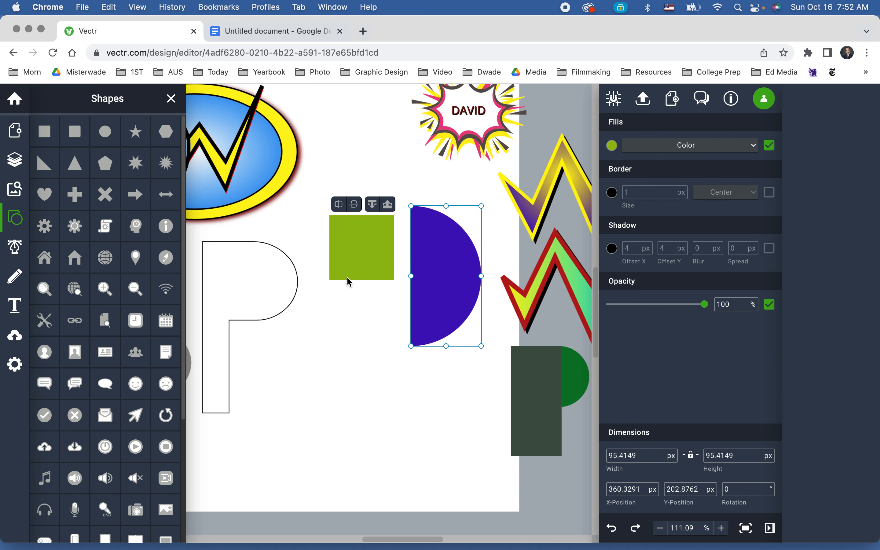
pyautogui.moveTo(362, 280); pyautogui.dragTo(366, 490)
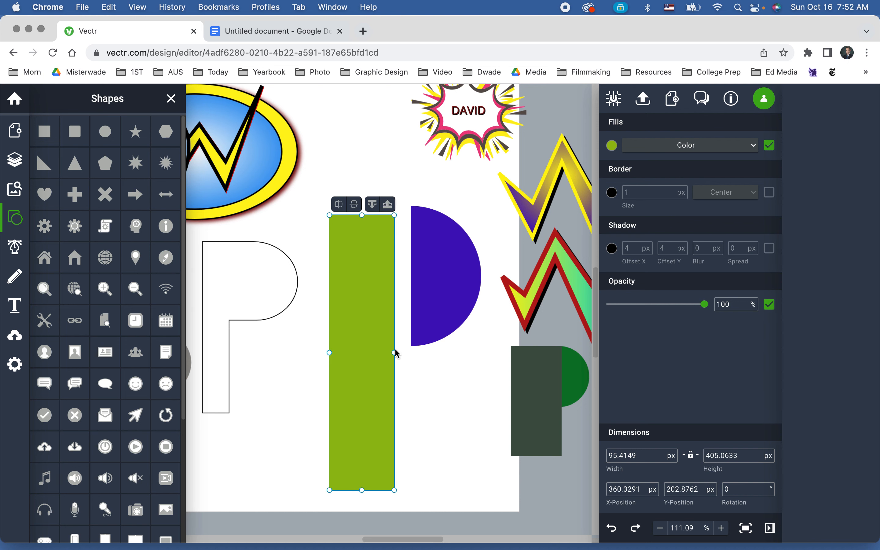
pyautogui.moveTo(394, 351)
pyautogui.mouseDown()
pyautogui.moveTo(364, 353)
pyautogui.moveTo(395, 346)
pyautogui.mouseUp()
# Try uniting the green stem and the purple half-circle into one P shape, and undo the union.
pyautogui.moveTo(458, 383); pyautogui.dragTo(334, 245)
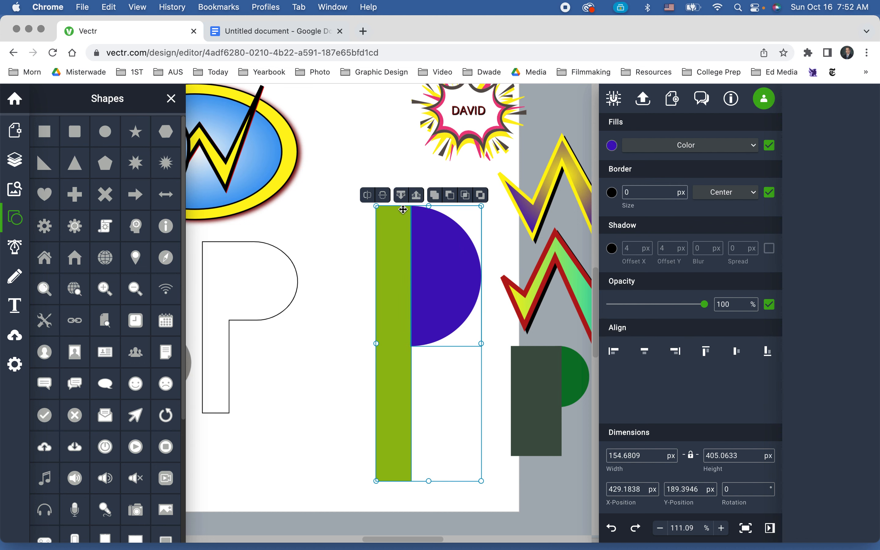
pyautogui.click(441, 196)
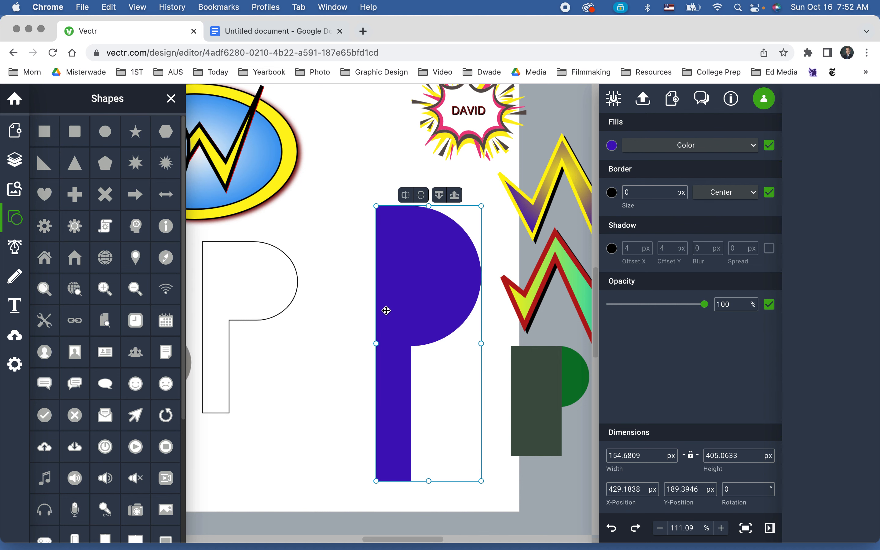
pyautogui.click(612, 528)
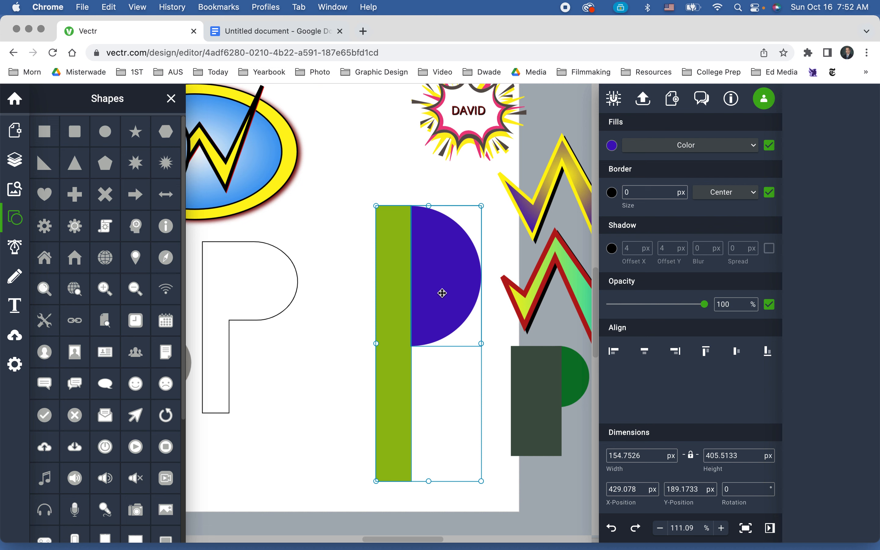
pyautogui.click(328, 318)
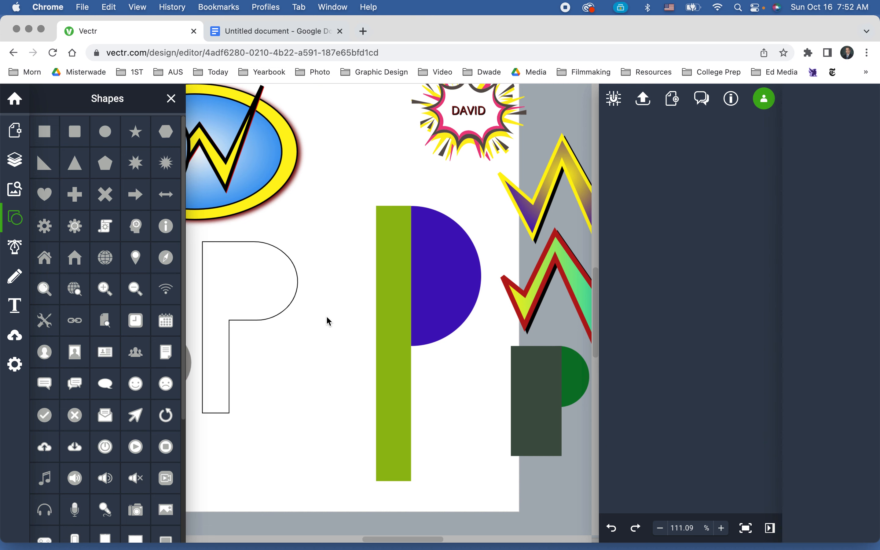
# Paste a copy of the stem and half-circle beside the original P and delete the copied green stem.
pyautogui.press('super+v')
pyautogui.moveTo(469, 287); pyautogui.dragTo(360, 312)
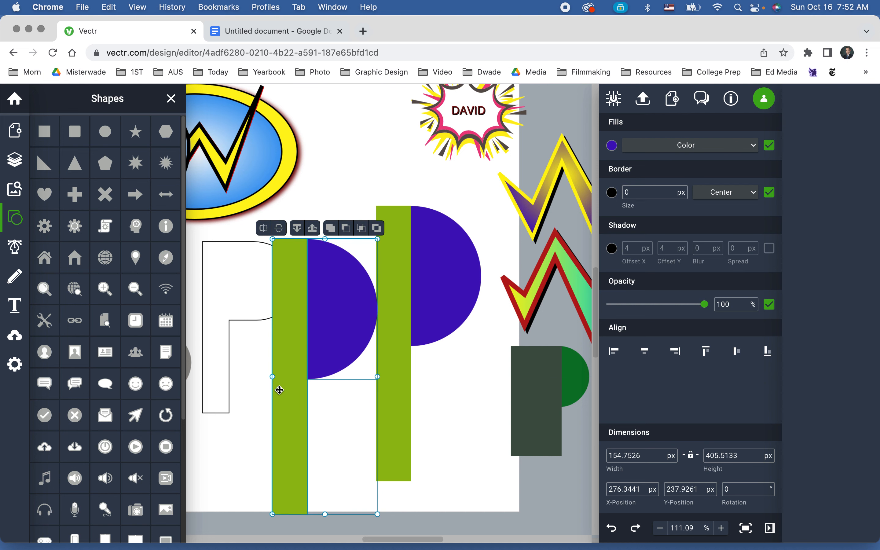
pyautogui.click(251, 426)
pyautogui.click(277, 421)
pyautogui.press('Delete')
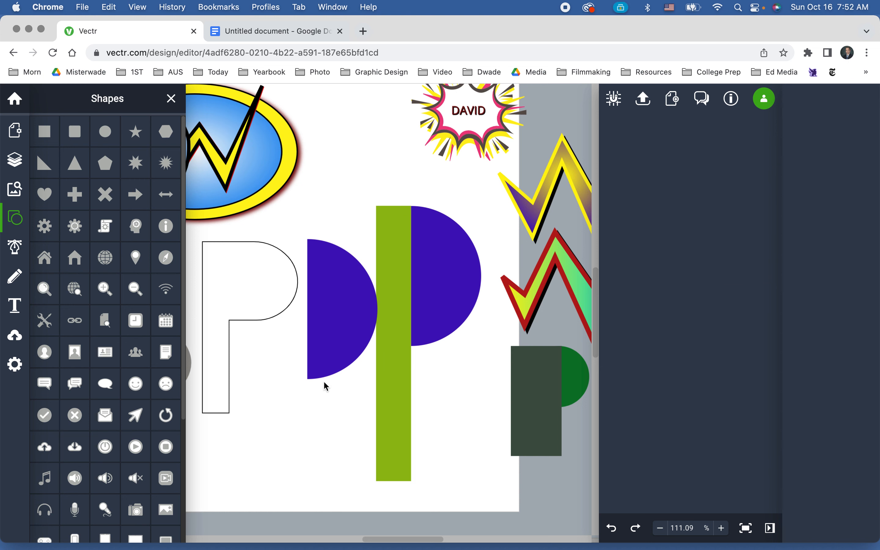
# Shrink the copied purple half-circle proportionally to about 50 by 100 px.
pyautogui.click(338, 336)
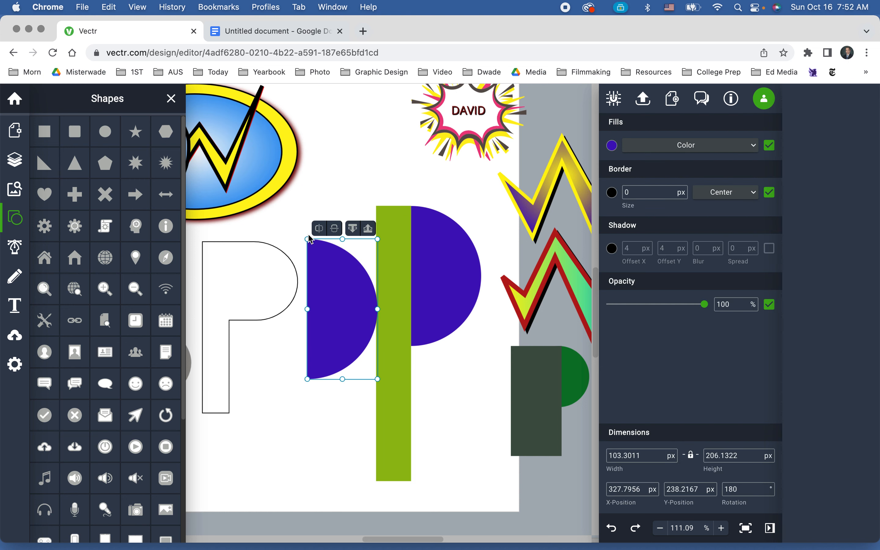
pyautogui.moveTo(306, 238); pyautogui.dragTo(349, 288)
pyautogui.moveTo(351, 295); pyautogui.dragTo(354, 300)
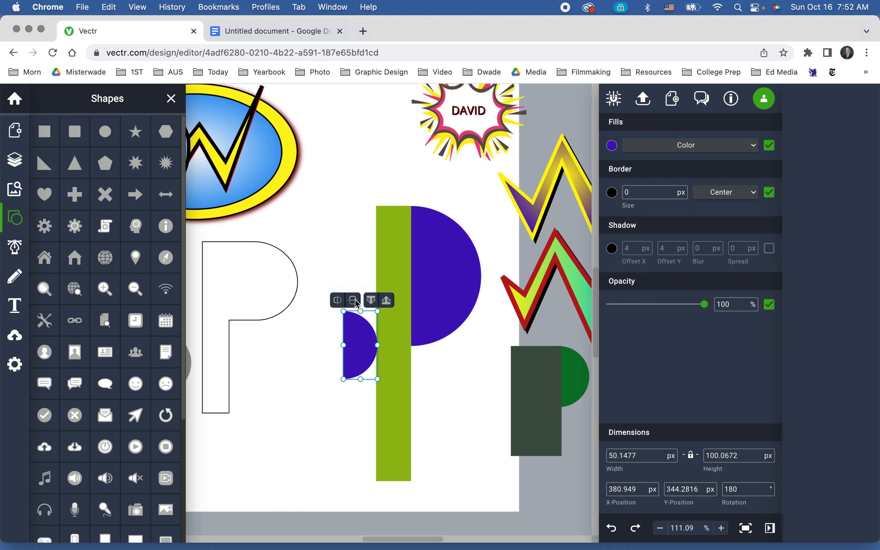
# Recolor the small half-circle magenta and place it inside the large half-circle, vertically centered with its flat side against the green stem.
pyautogui.click(613, 148)
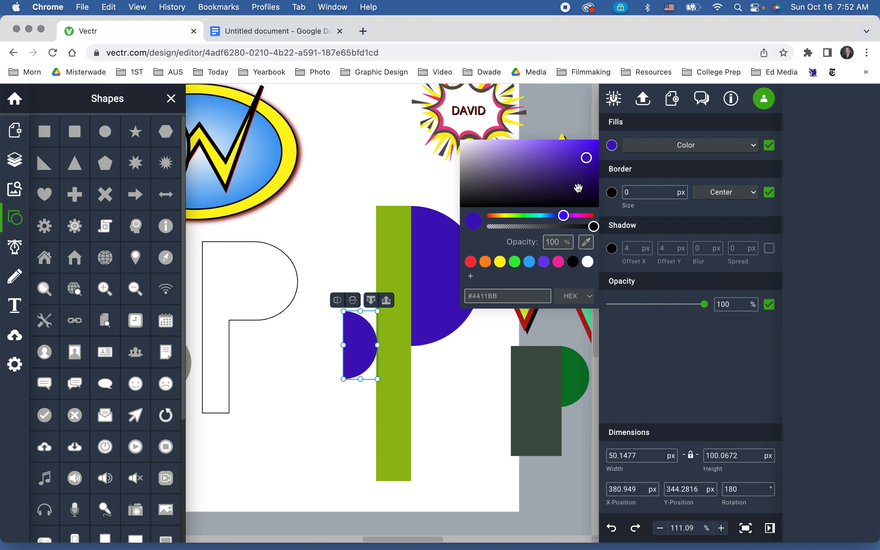
pyautogui.click(583, 215)
pyautogui.moveTo(363, 333); pyautogui.dragTo(432, 263)
pyautogui.click(340, 294)
# Unite the green stem with the large purple half-circle and subtract the magenta half-circle from the resulting P.
pyautogui.moveTo(455, 412); pyautogui.dragTo(385, 336)
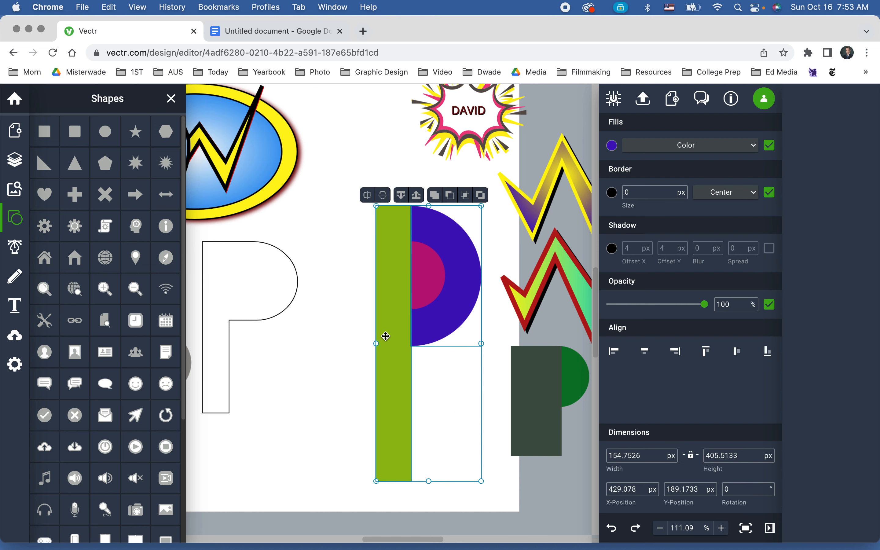
pyautogui.click(434, 196)
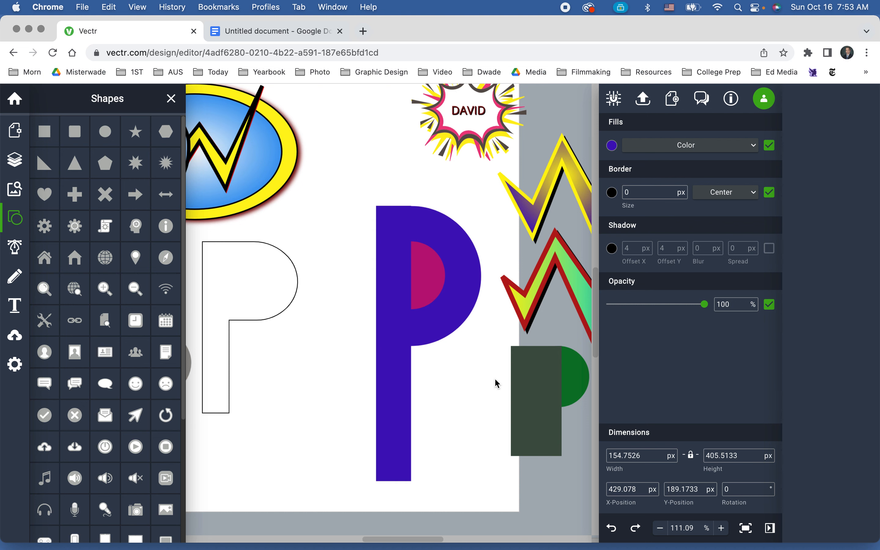
pyautogui.moveTo(494, 379); pyautogui.dragTo(395, 228)
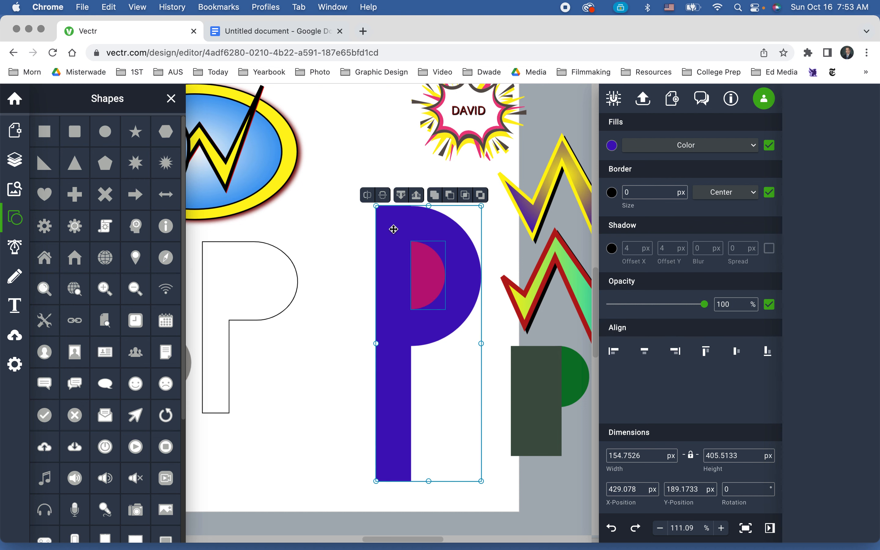
pyautogui.click(450, 195)
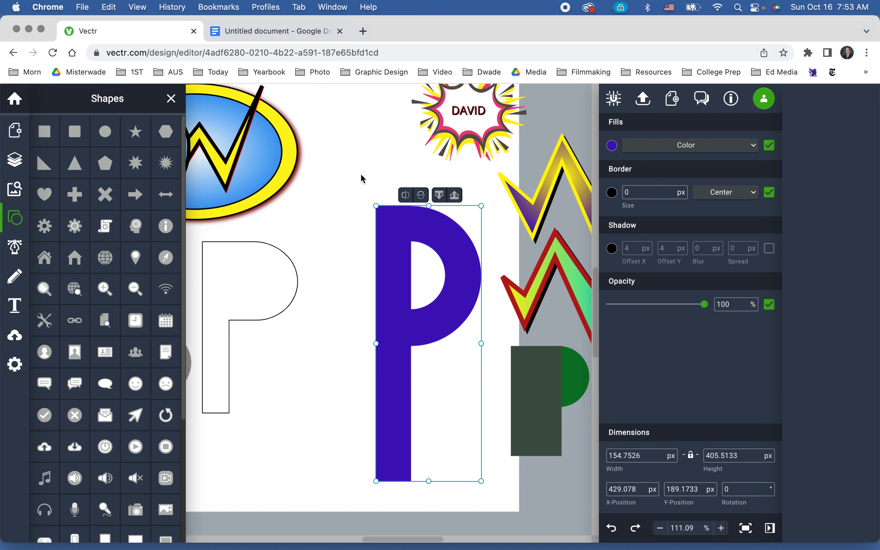
# Give the purple P a black border with a size of 5 px.
pyautogui.click(612, 193)
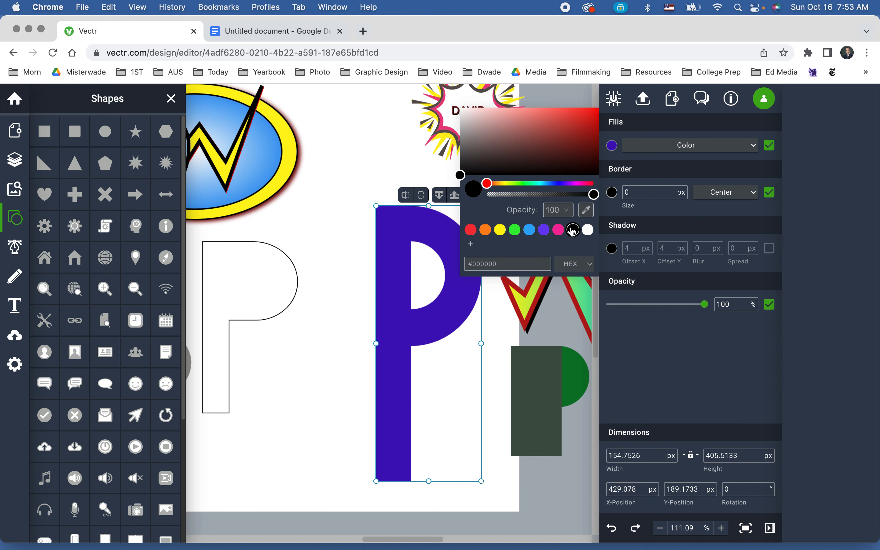
pyautogui.click(681, 190)
pyautogui.click(681, 189)
pyautogui.click(682, 189)
pyautogui.click(681, 190)
pyautogui.click(682, 189)
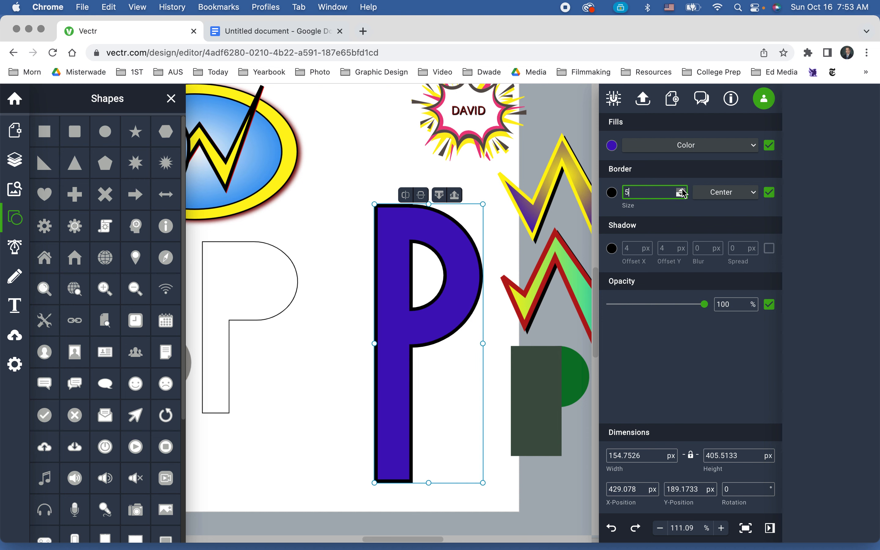